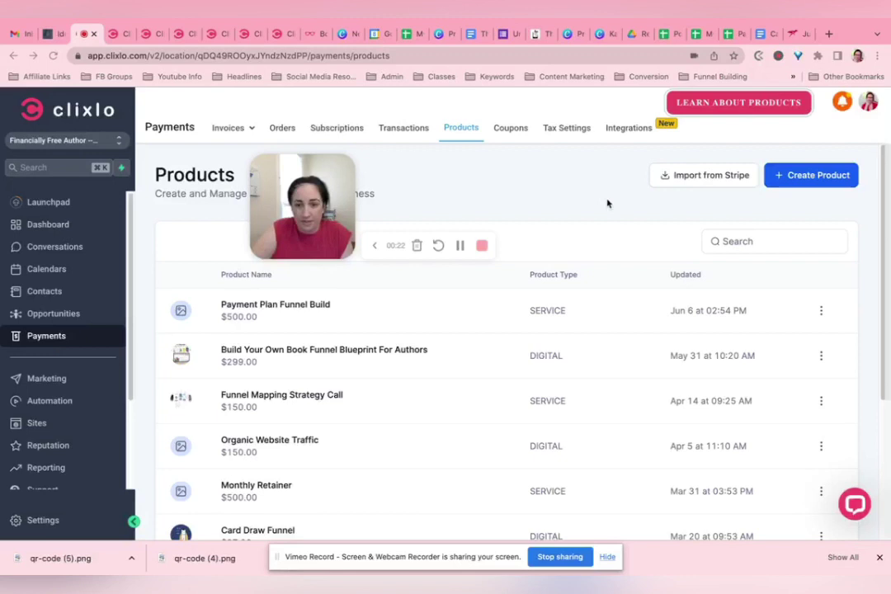
- Start a new product and set its product type to Physical goods
click(839, 179)
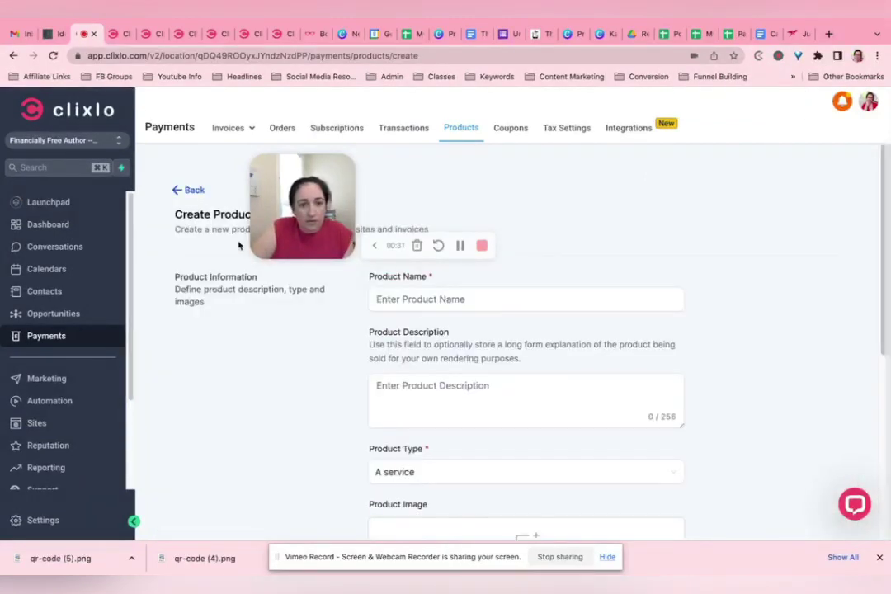
click(471, 299)
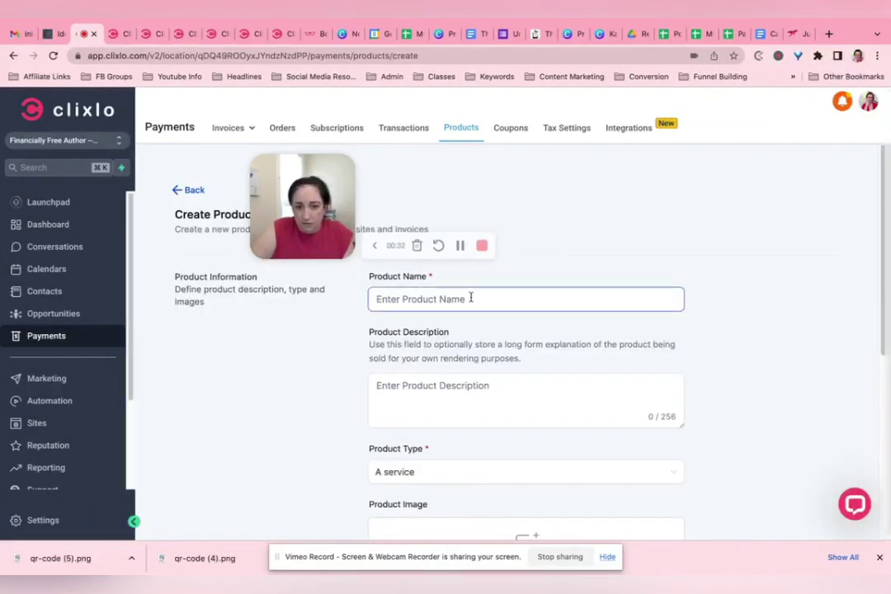
click(450, 384)
scroll(429, 379, down, 2)
click(415, 375)
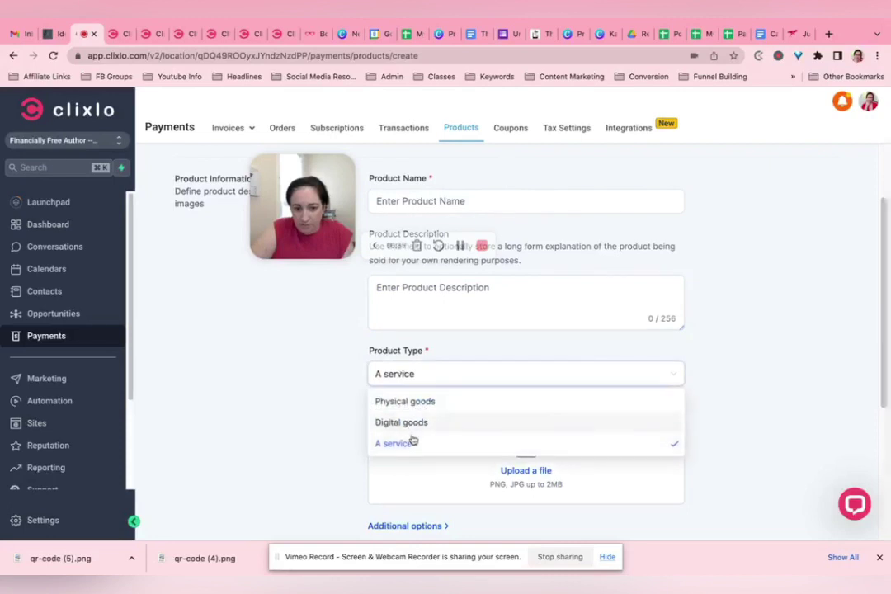
click(405, 401)
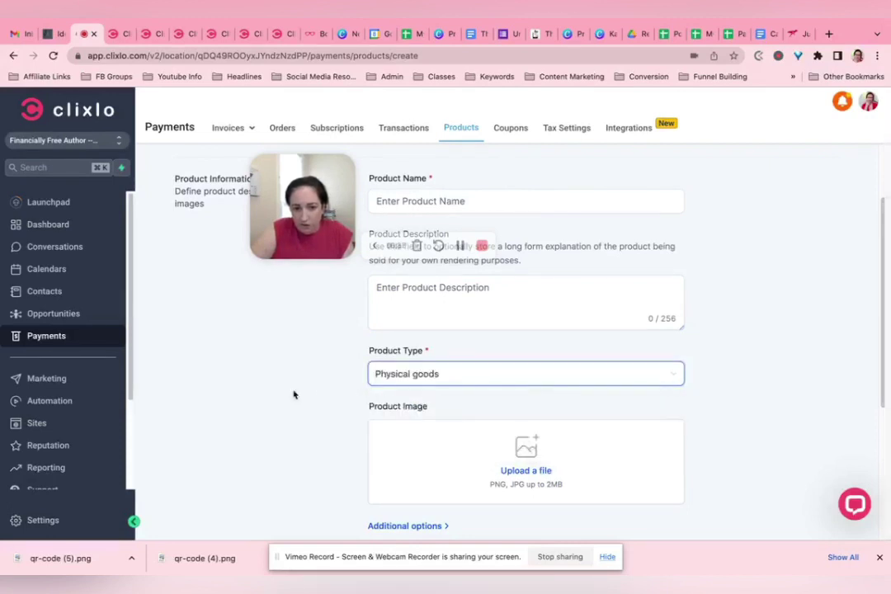
- Change the new product's type to Digital goods
scroll(330, 442, down, 5)
scroll(330, 442, up, 7)
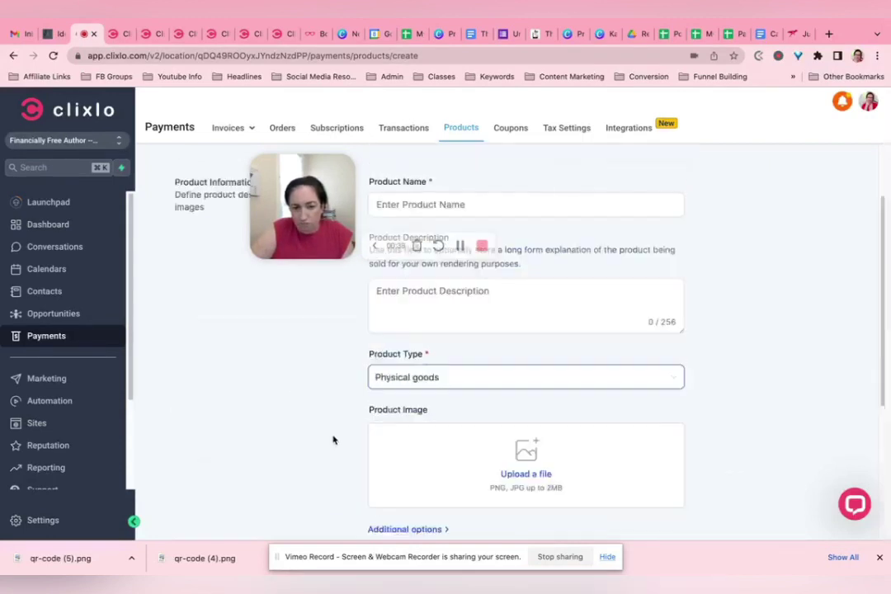
click(398, 477)
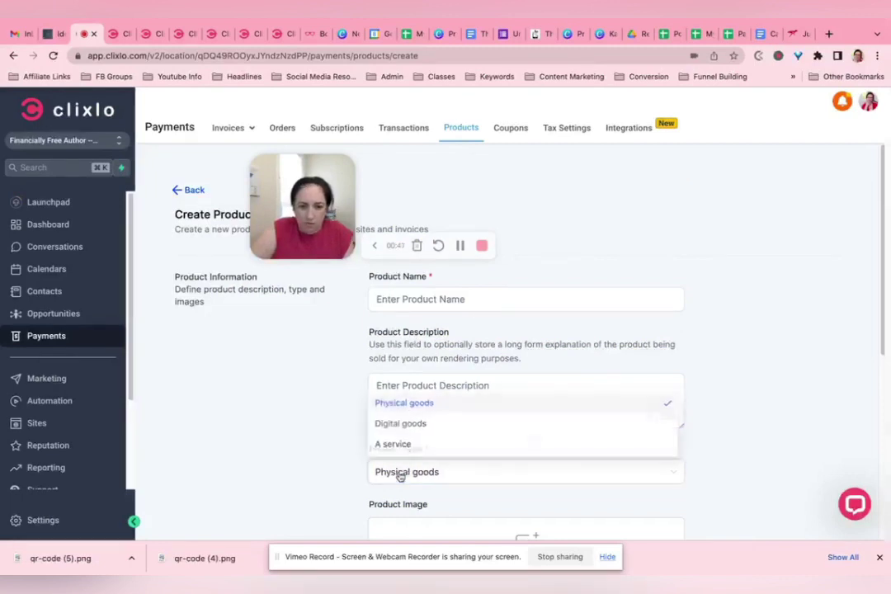
click(404, 423)
scroll(326, 418, down, 3)
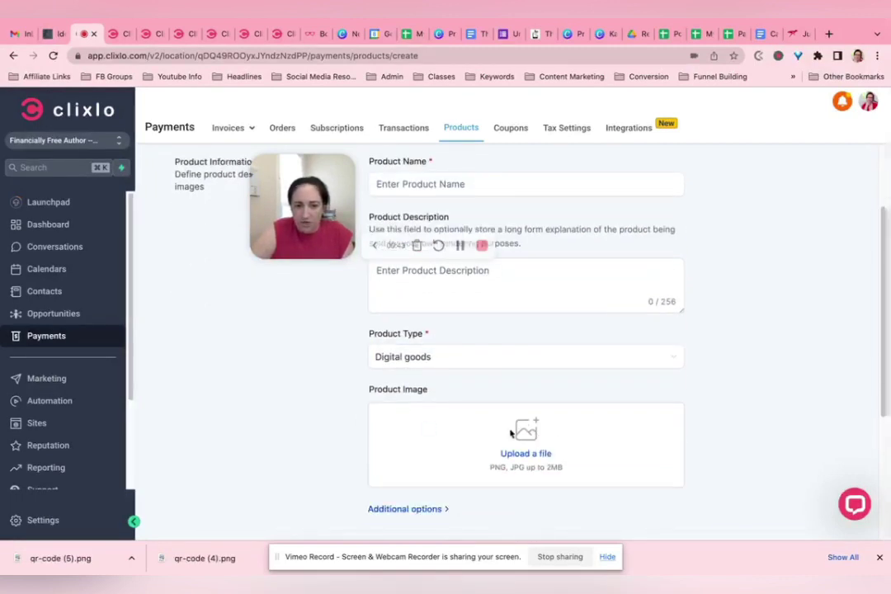
- Expand the new product's additional options and review the statement descriptor and pricing name fields
scroll(408, 424, down, 5)
click(417, 285)
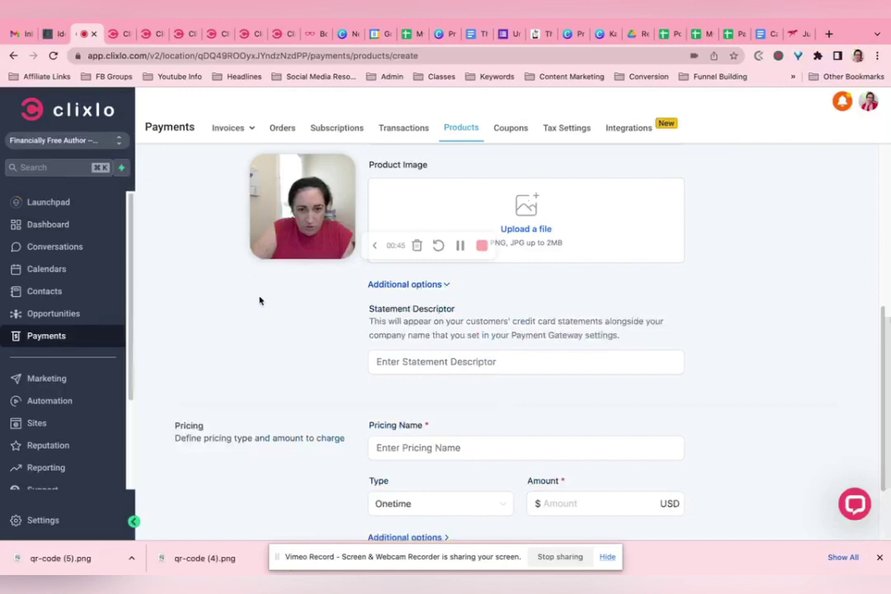
click(482, 361)
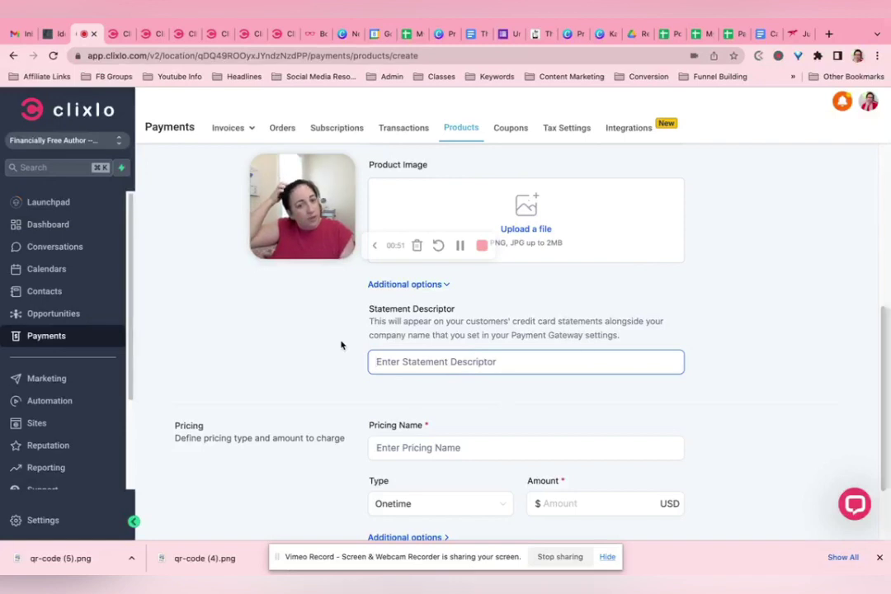
click(426, 449)
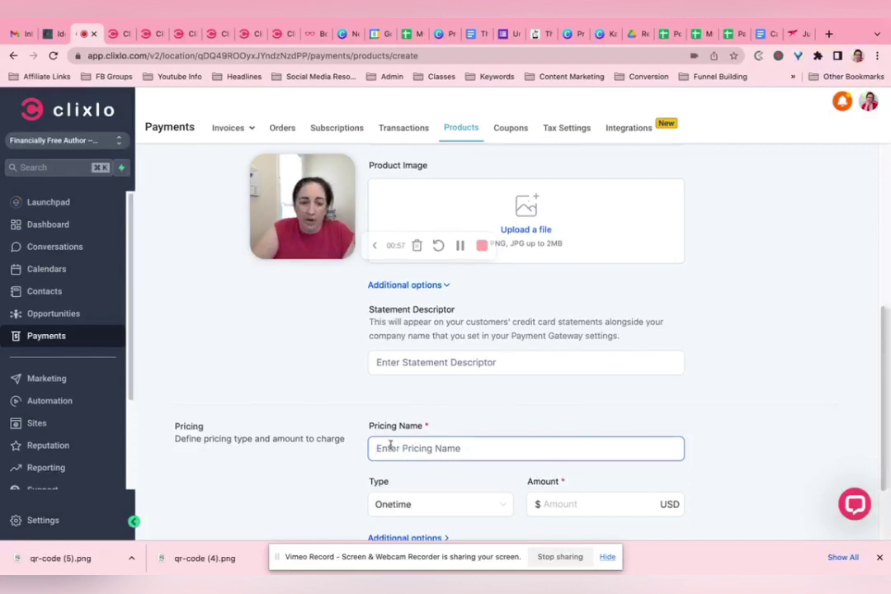
- Review the new product's pricing section, including the available pricing types and the amount field
scroll(388, 447, up, 10)
scroll(405, 229, down, 10)
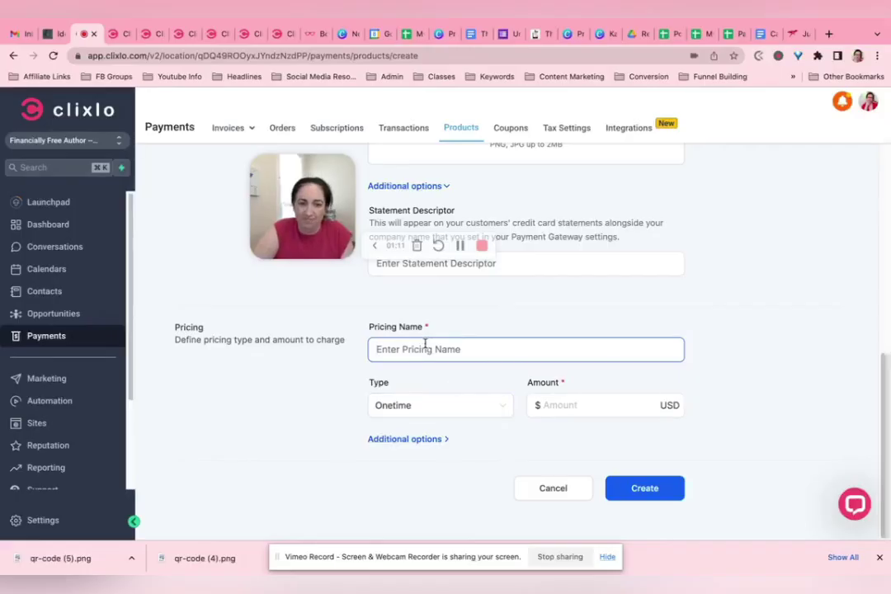
scroll(413, 363, up, 2)
scroll(425, 344, down, 3)
click(440, 405)
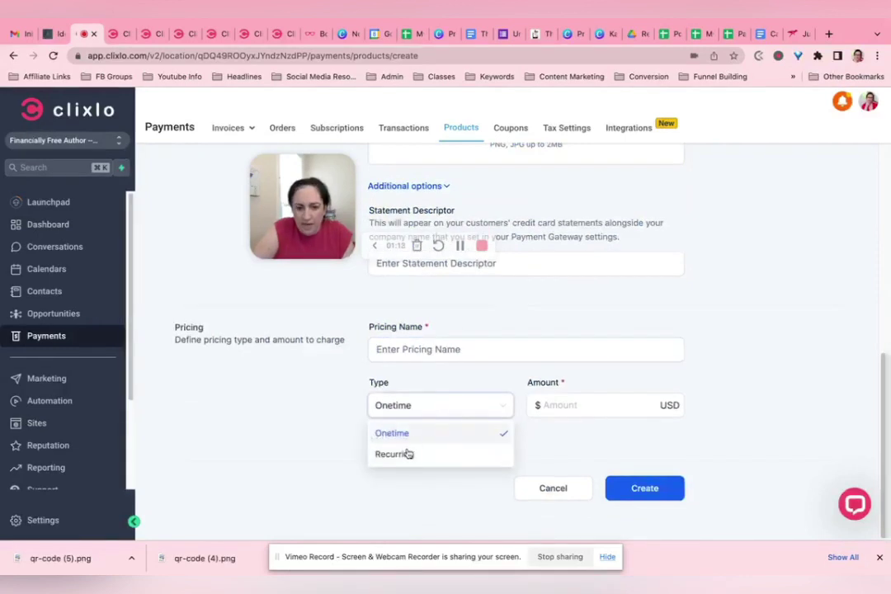
click(635, 404)
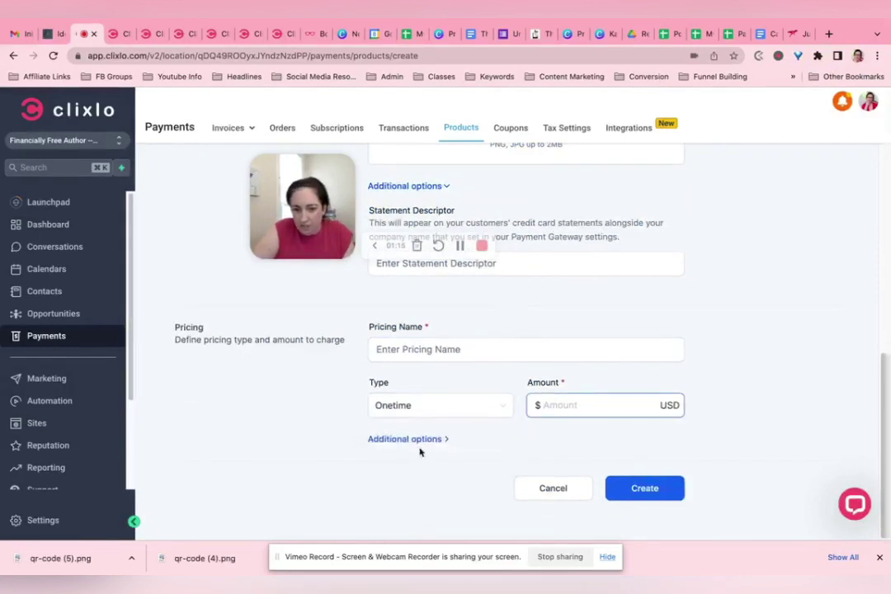
- Expand the additional pricing options of the new product and enable Membership Offer
click(392, 439)
scroll(292, 410, down, 3)
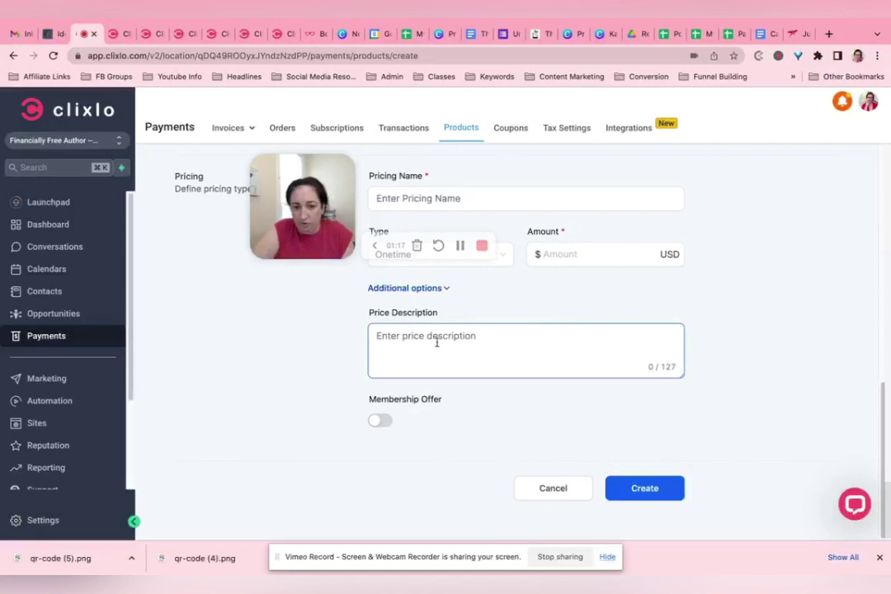
click(379, 422)
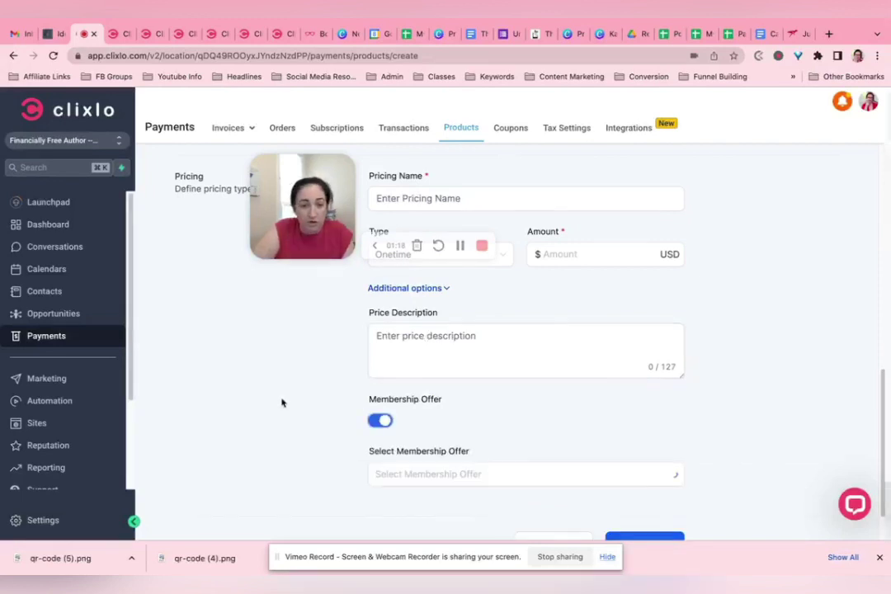
click(488, 492)
click(259, 467)
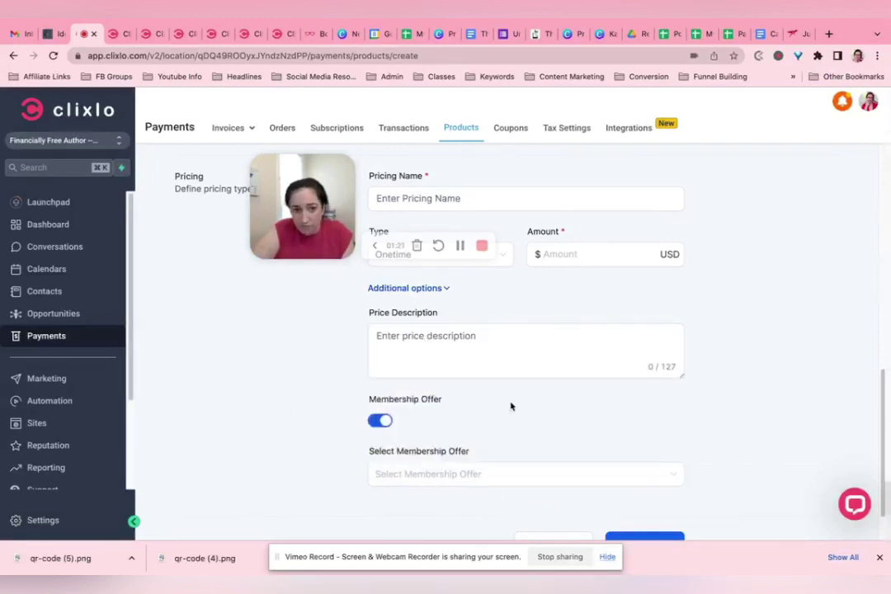
- Leave the new product form without creating it and open the existing Payment Plan Funnel Build product
scroll(511, 484, up, 5)
scroll(515, 473, down, 5)
scroll(603, 437, up, 10)
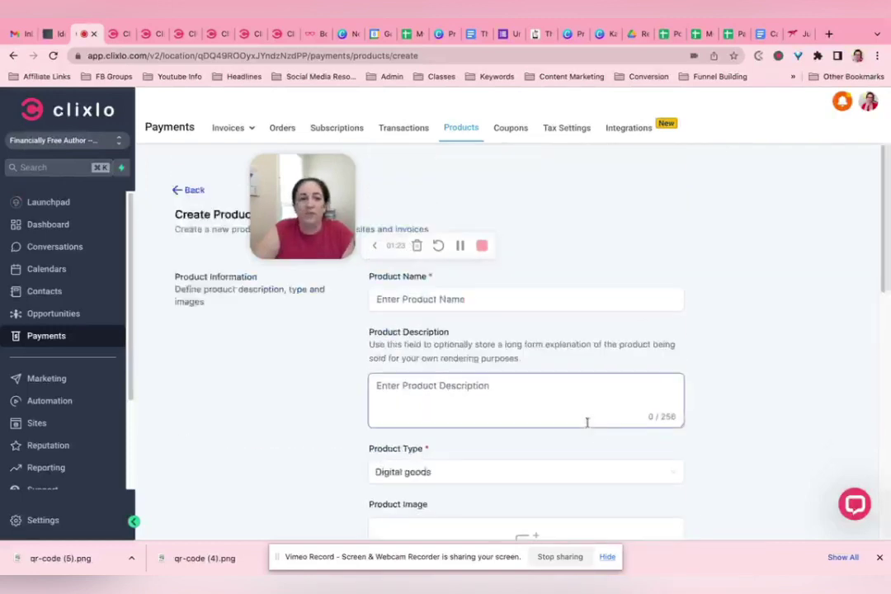
click(194, 191)
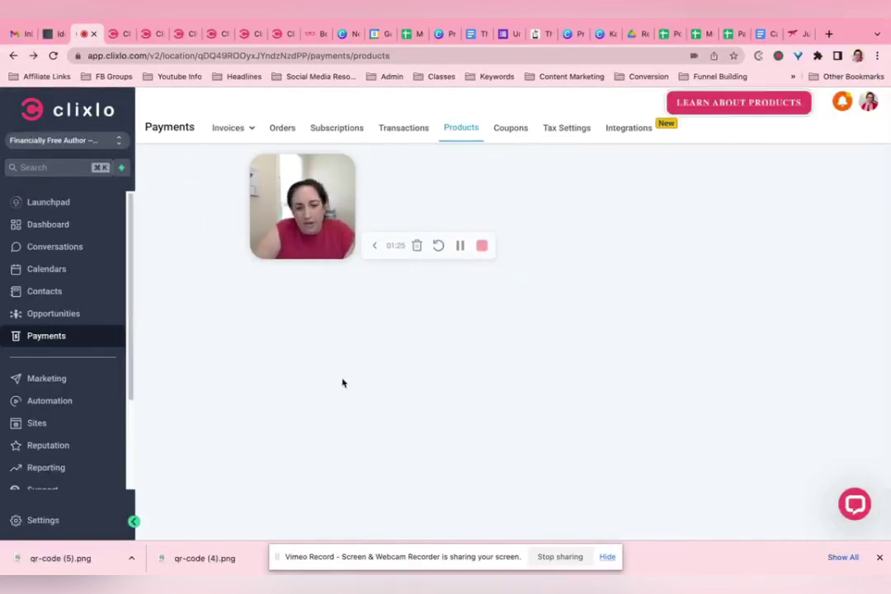
click(290, 309)
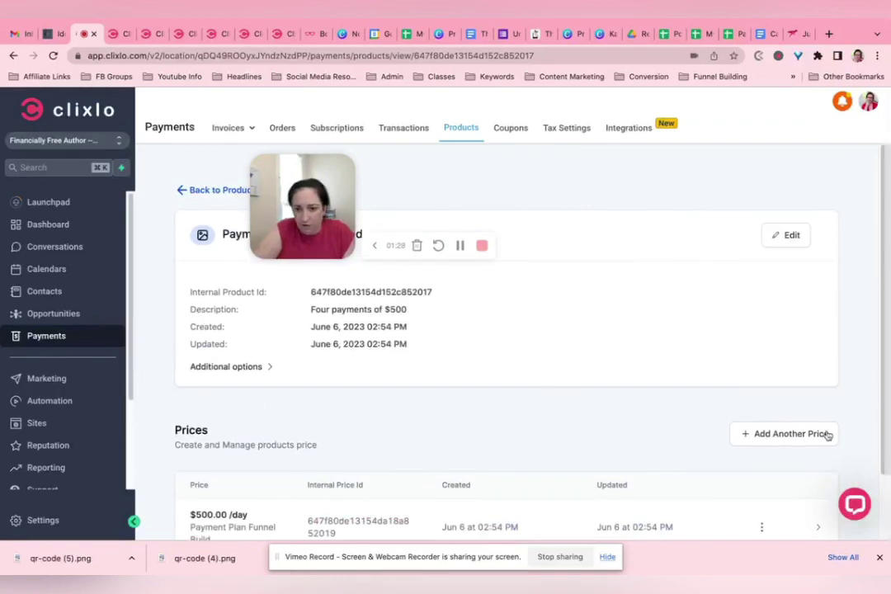
- Examine the actions available for the product's price and the integrations under the product's additional options
scroll(623, 424, down, 2)
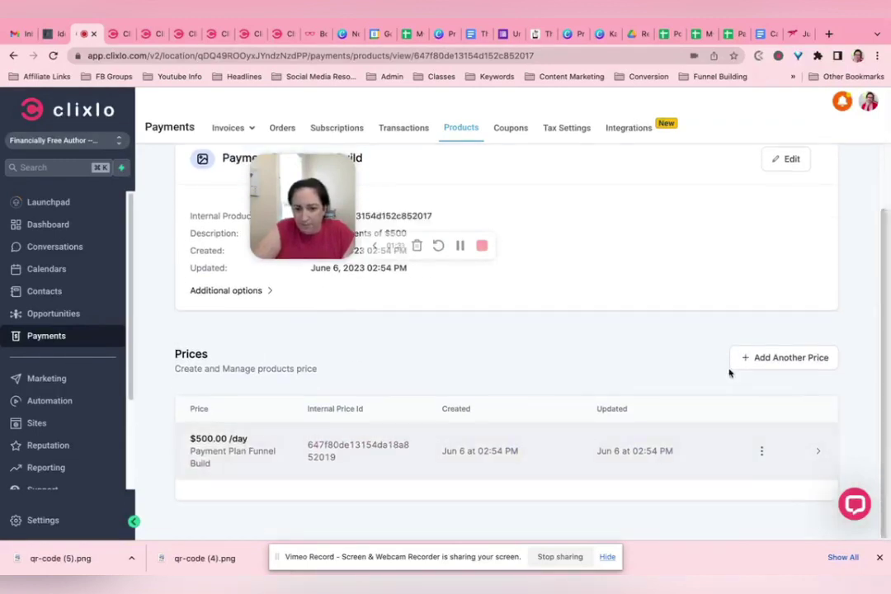
click(762, 450)
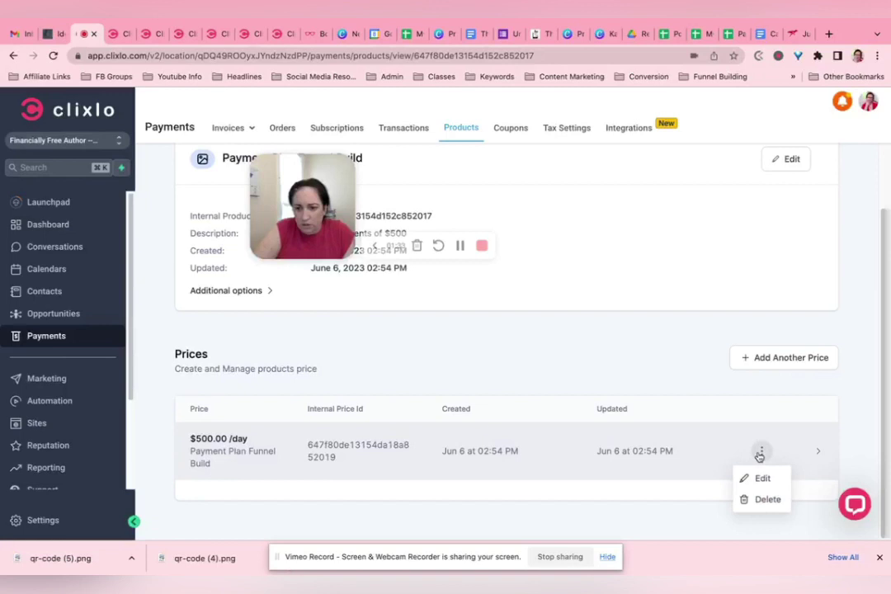
click(606, 360)
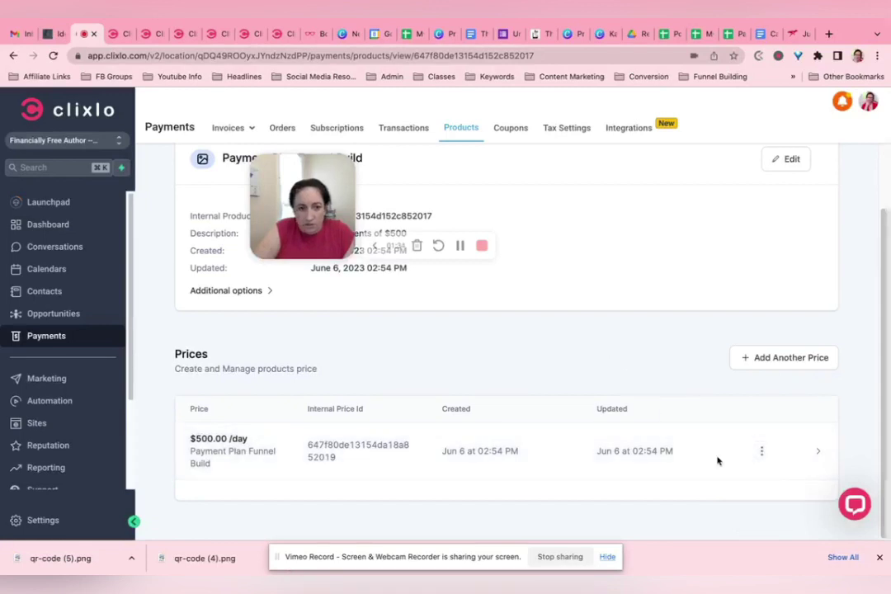
click(246, 294)
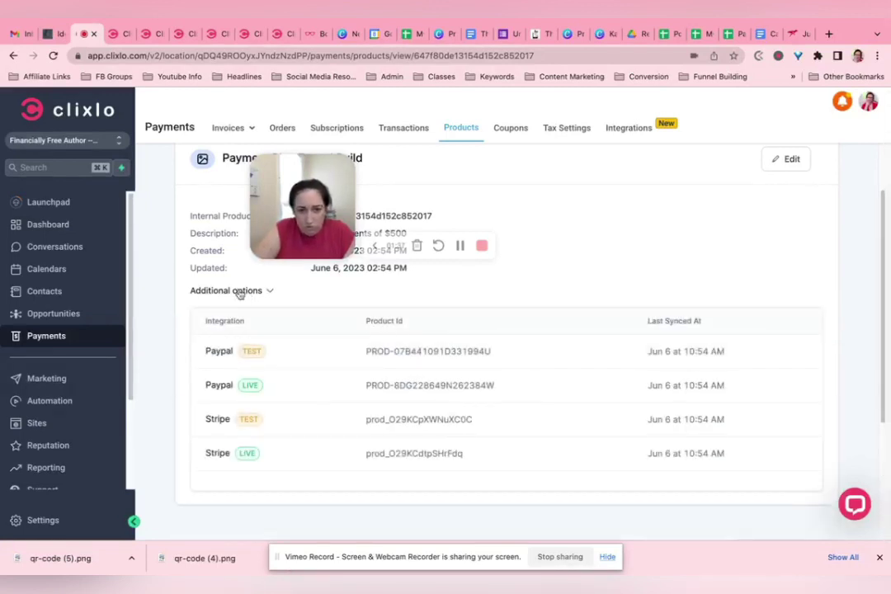
click(240, 293)
- Expand the product's price entry to view its payment integration details
click(761, 451)
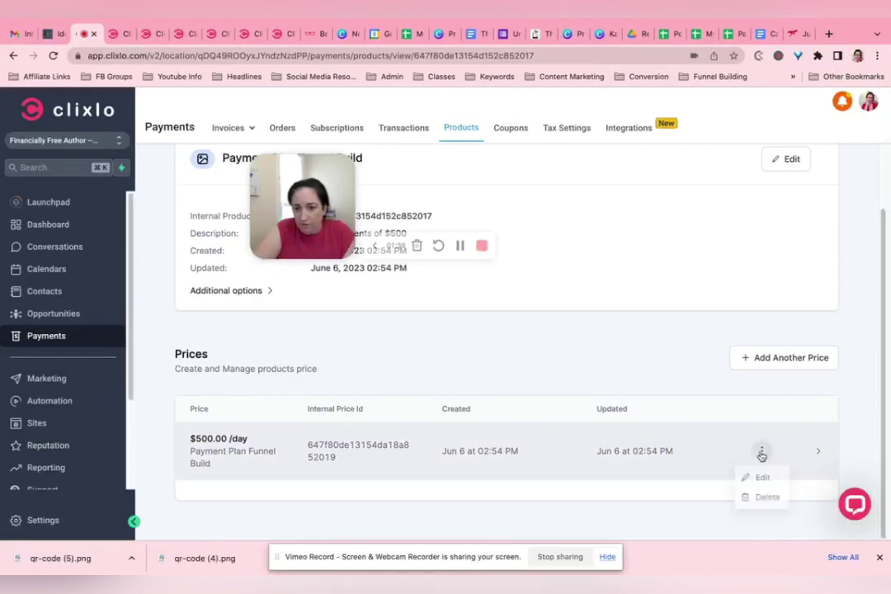
click(817, 452)
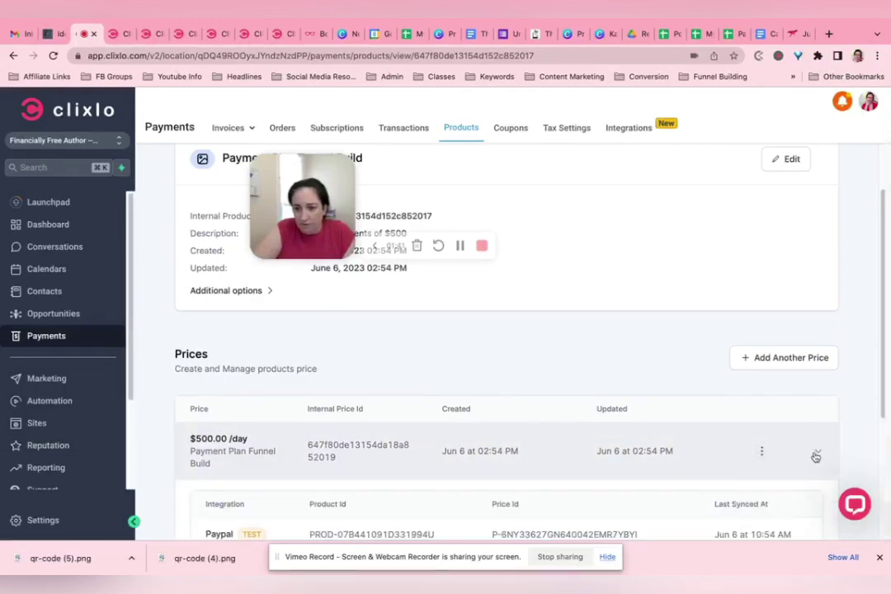
scroll(815, 456, down, 3)
scroll(802, 453, up, 3)
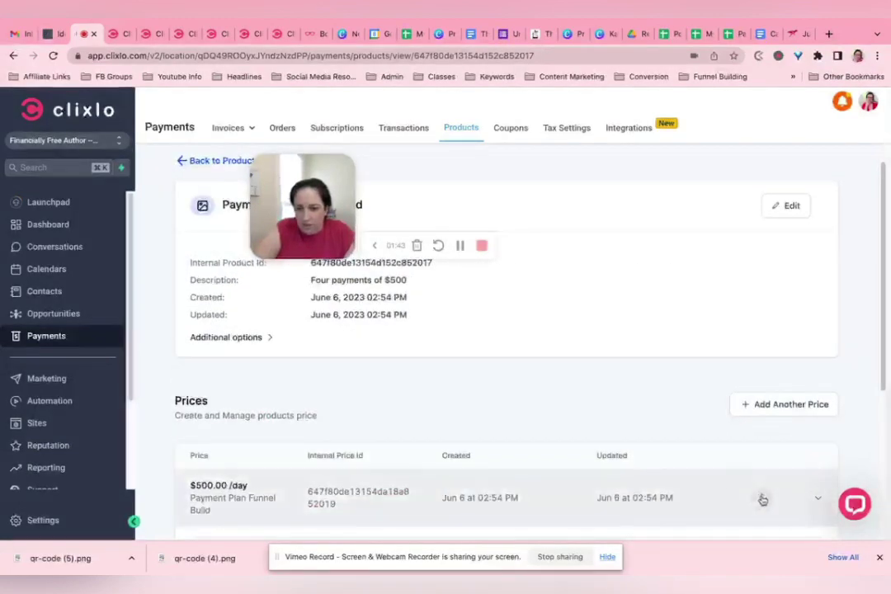
- Open the product's price for editing and check the available billing periods
click(761, 498)
click(758, 449)
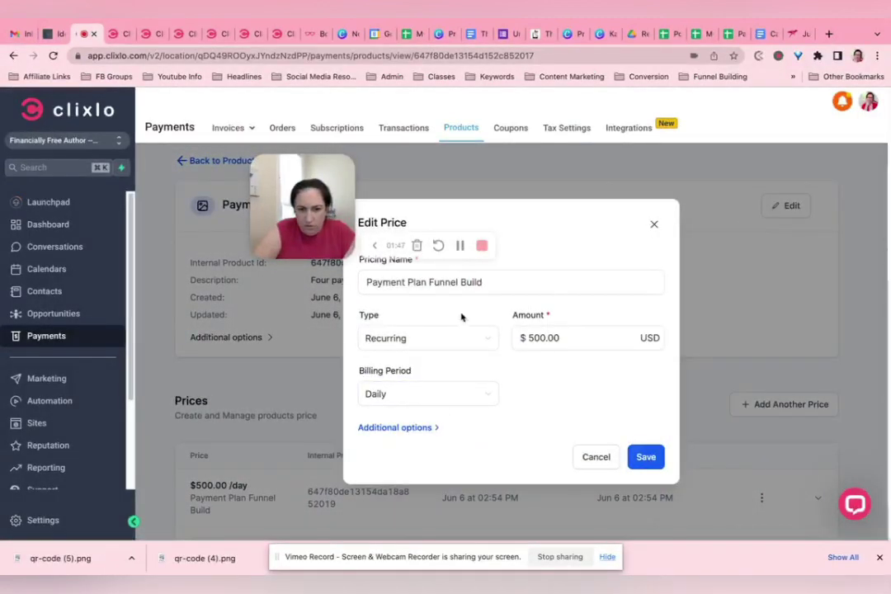
click(459, 402)
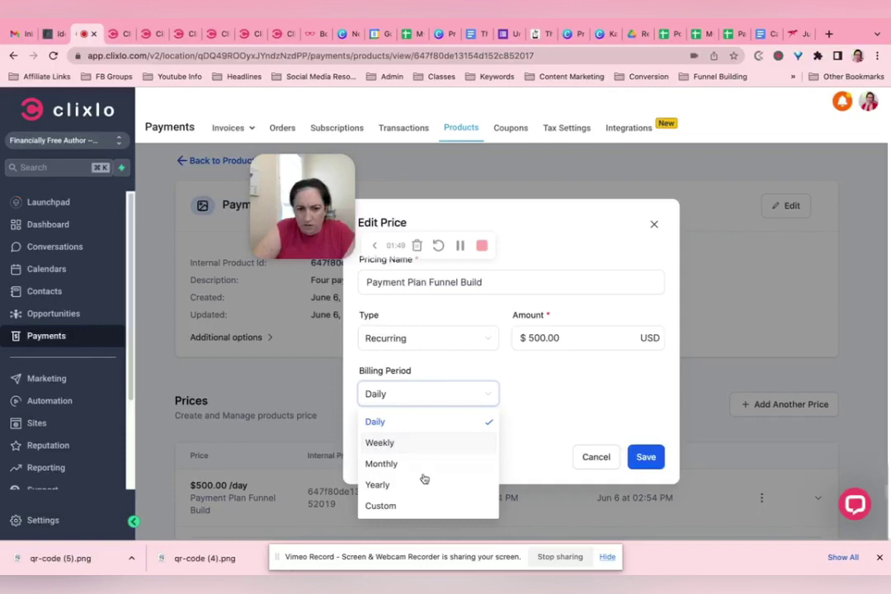
click(513, 364)
- Expand the price's additional options, review the trial period, number of payments, setup fee and membership settings, and close the price without saving
click(406, 424)
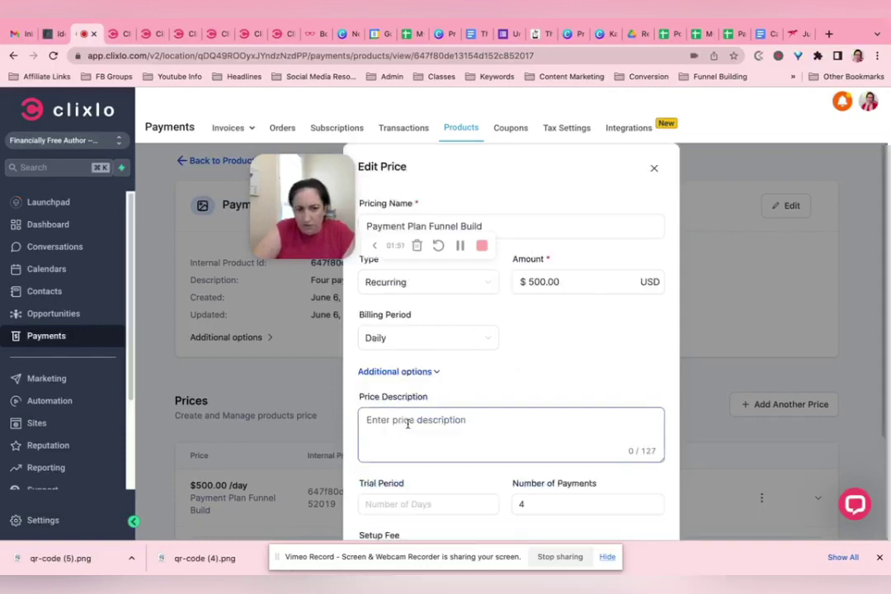
scroll(460, 447, down, 3)
scroll(460, 448, down, 1)
scroll(436, 494, up, 4)
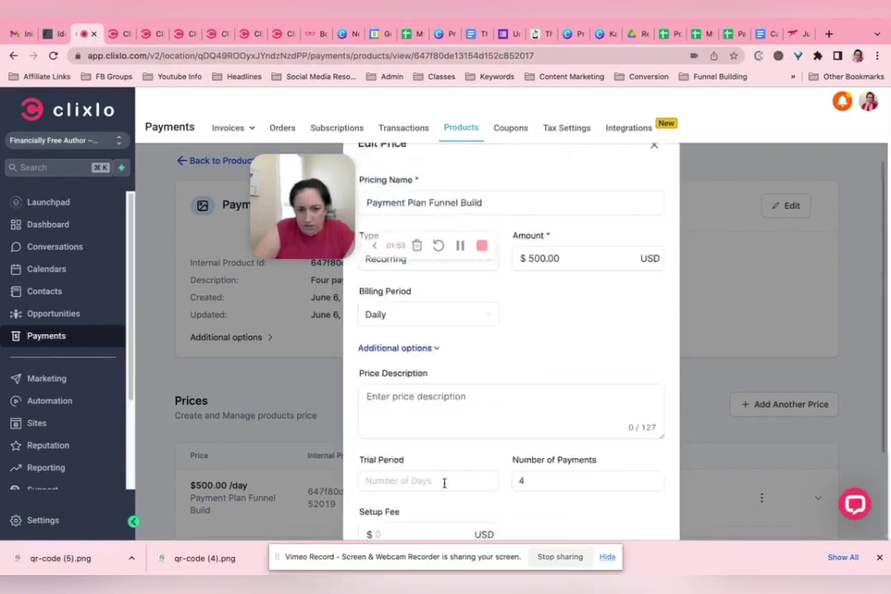
click(412, 503)
scroll(413, 502, down, 3)
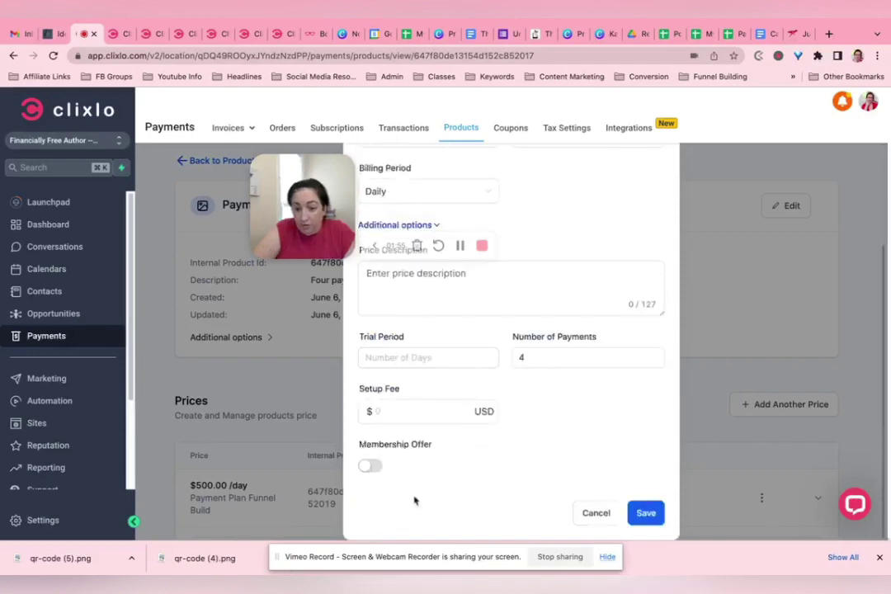
scroll(523, 368, up, 3)
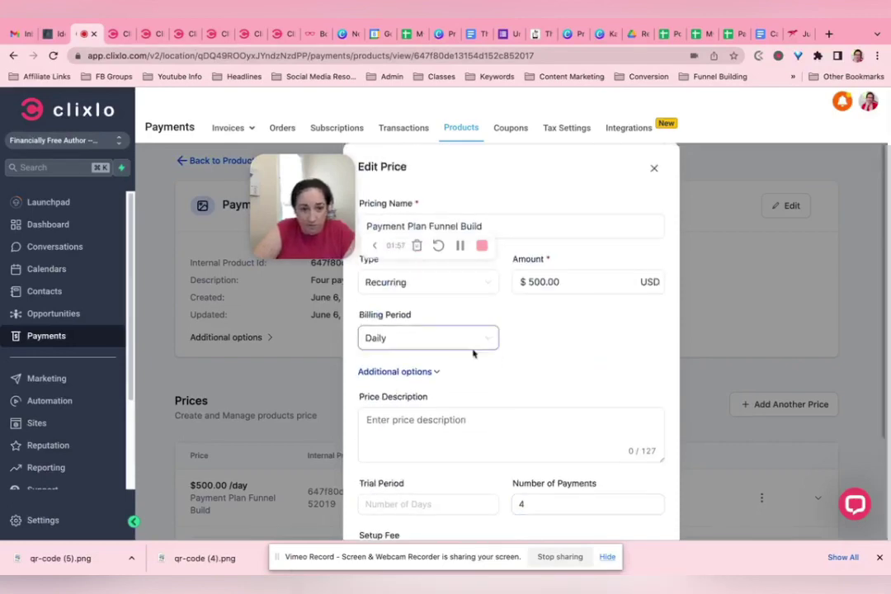
click(656, 170)
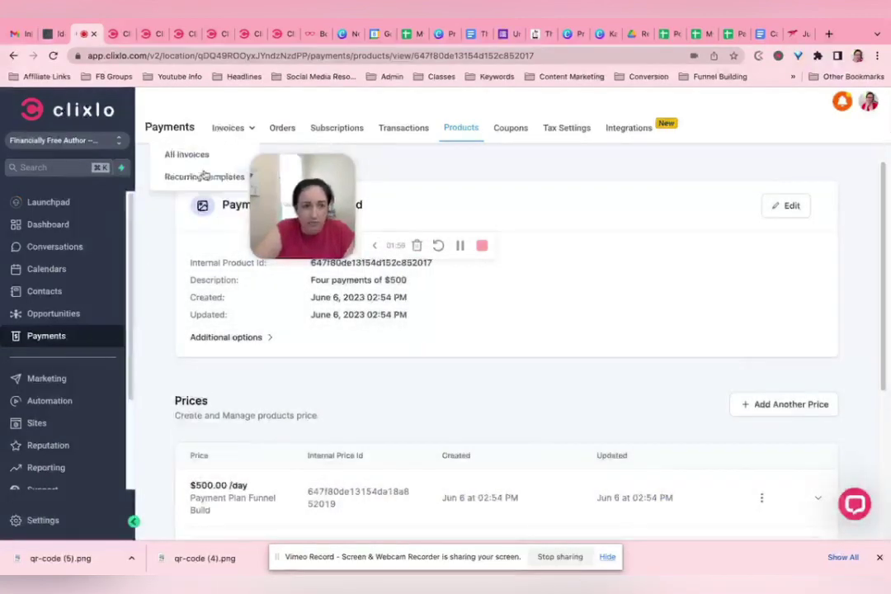
- Return to the product list and switch to the page builder tab with the order form page
click(188, 161)
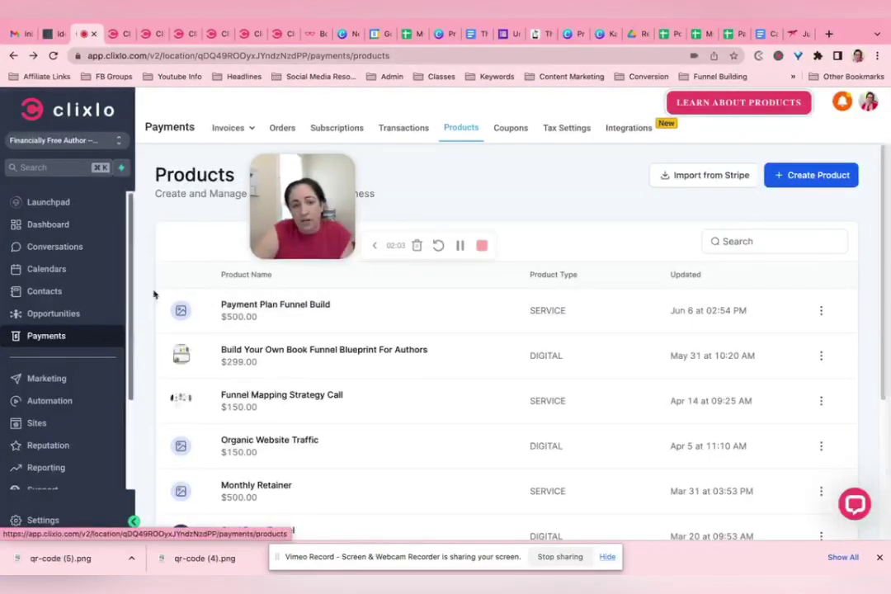
click(115, 37)
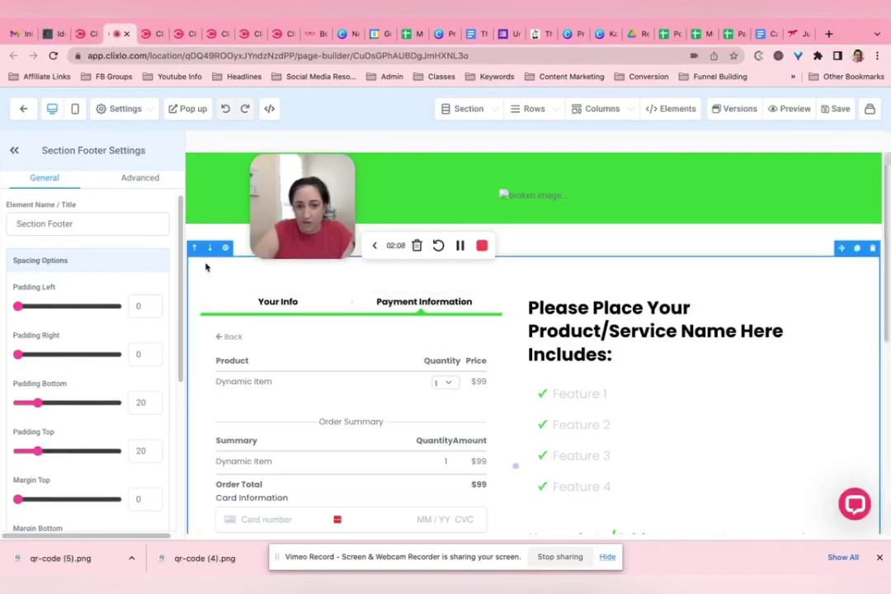
- Delete the existing two-step order form from the first column of the checkout page
click(283, 315)
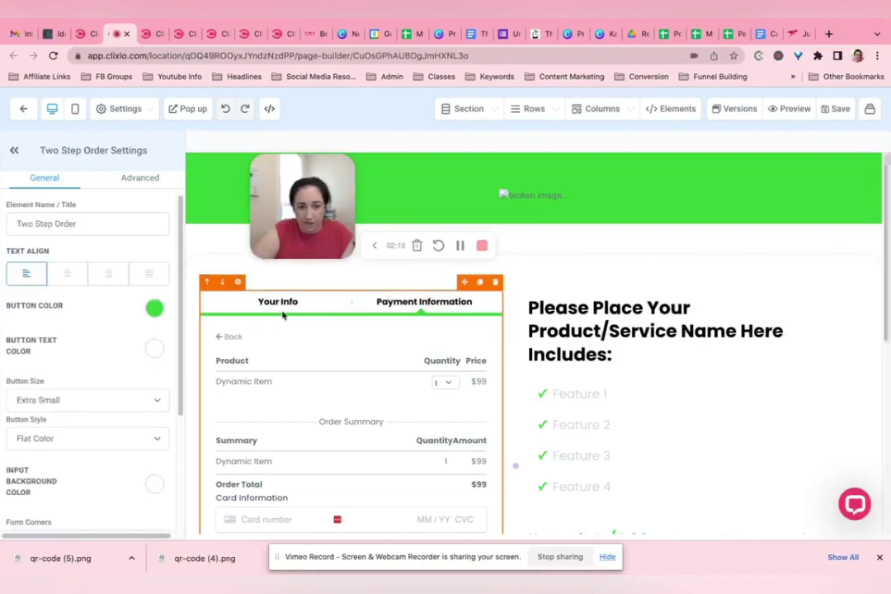
click(497, 284)
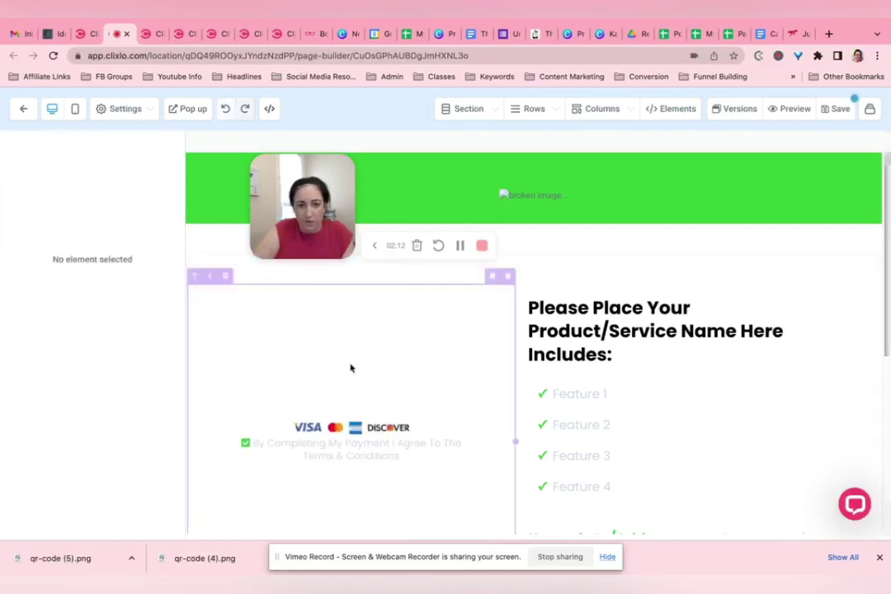
click(393, 348)
scroll(393, 348, down, 3)
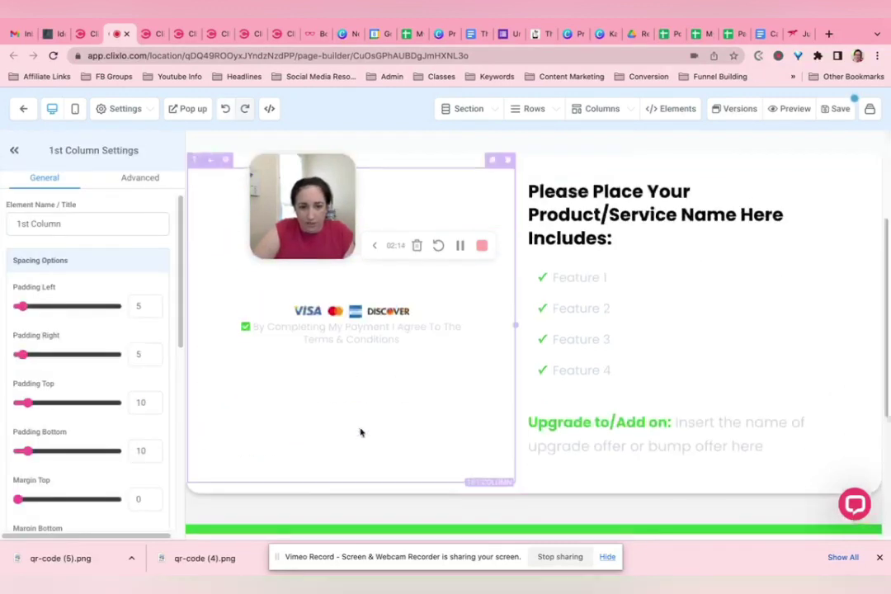
- Insert a new 2 Step Order element directly below the card-logo image in the first column
scroll(360, 432, up, 2)
click(464, 385)
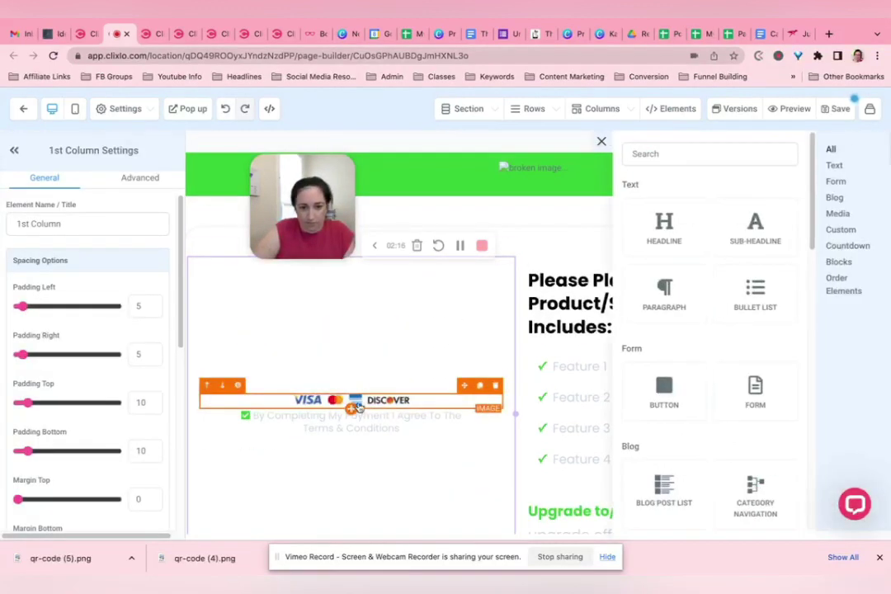
scroll(755, 389, down, 5)
scroll(747, 391, down, 6)
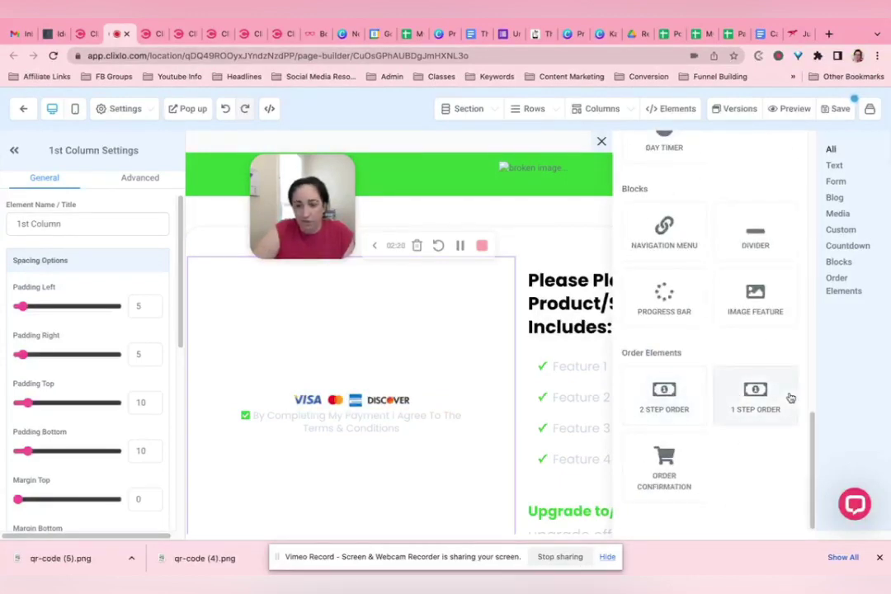
click(663, 389)
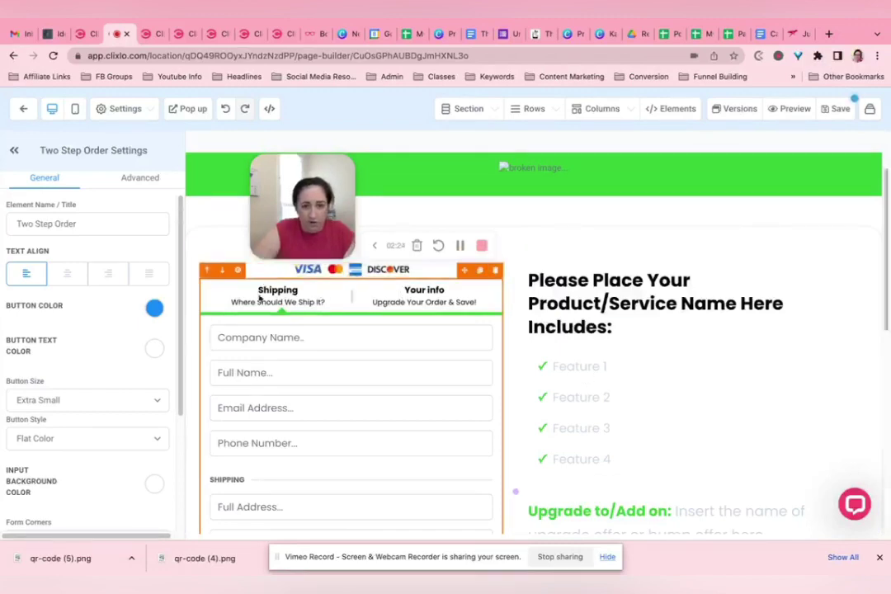
scroll(400, 345, down, 3)
scroll(400, 343, up, 3)
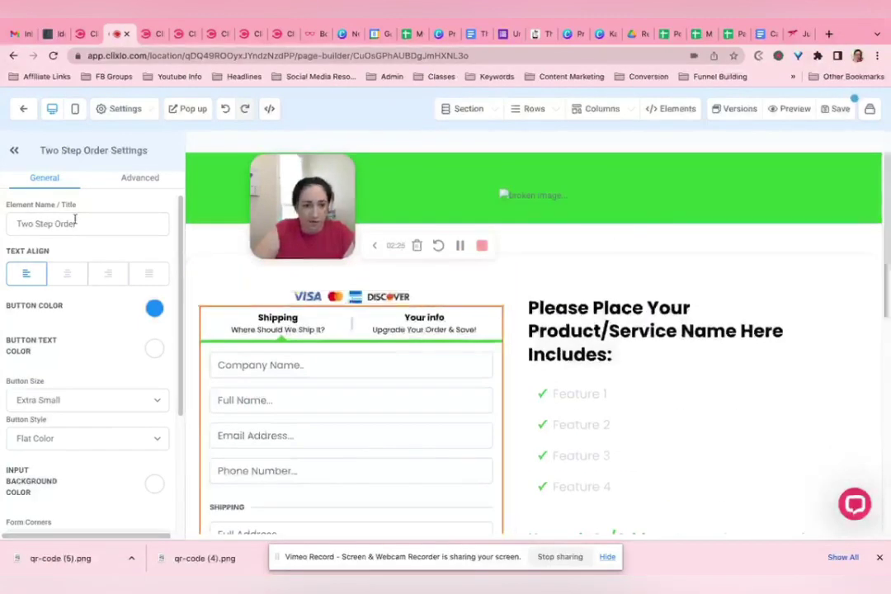
- In the order form's advanced settings, set the step 1 headline to "Step One" and clear its sub headline
click(124, 178)
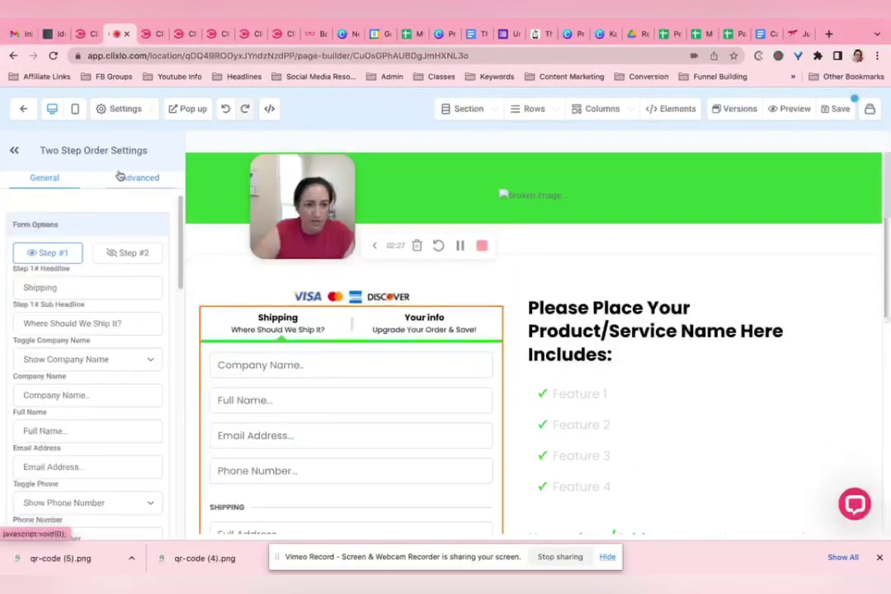
click(45, 287)
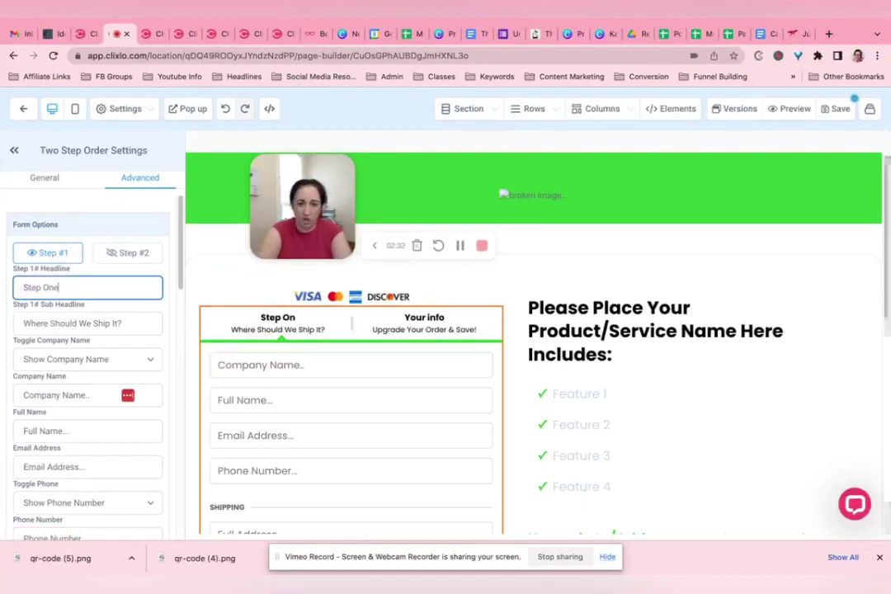
click(43, 323)
key(ctrl+a)
key(BackSpace)
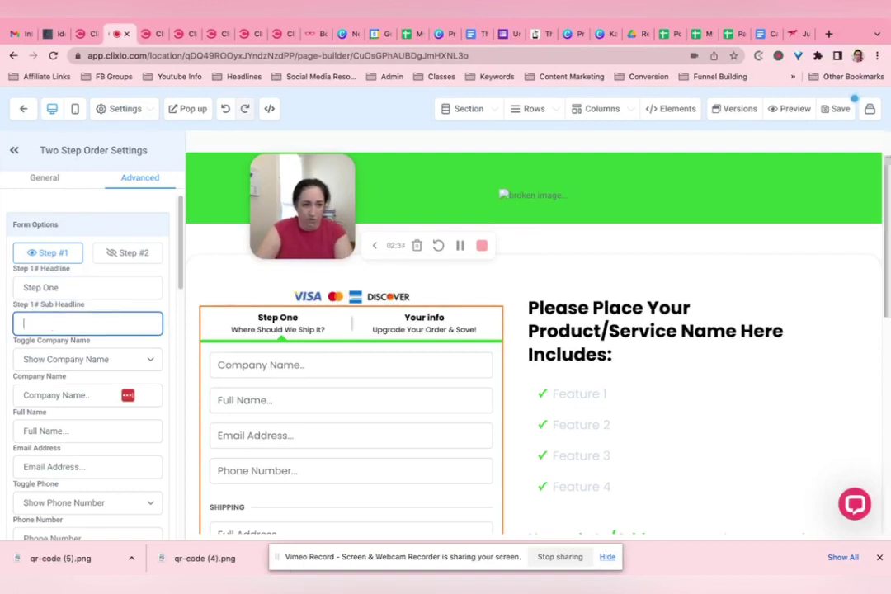
- Hide the company name and phone number fields in step 1 of the order form
click(68, 362)
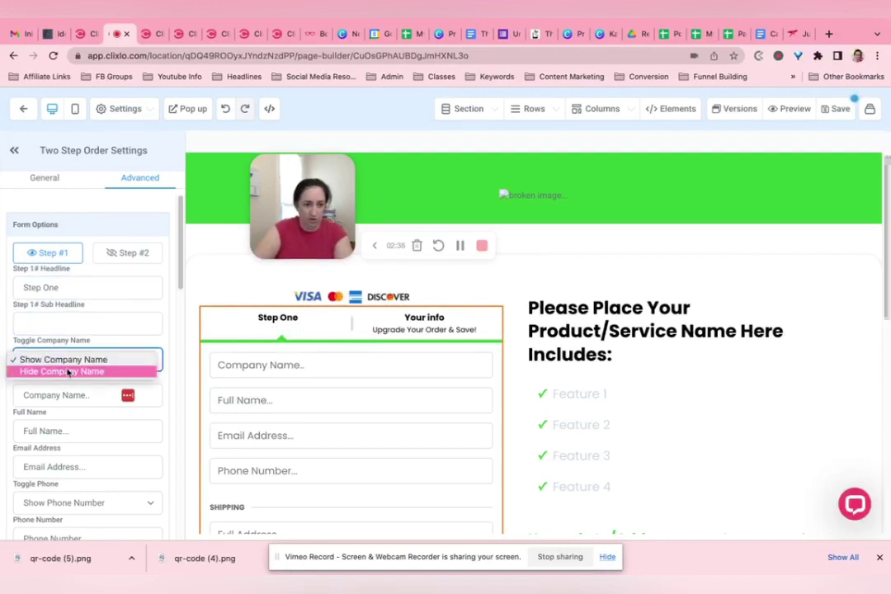
click(68, 372)
scroll(79, 414, down, 3)
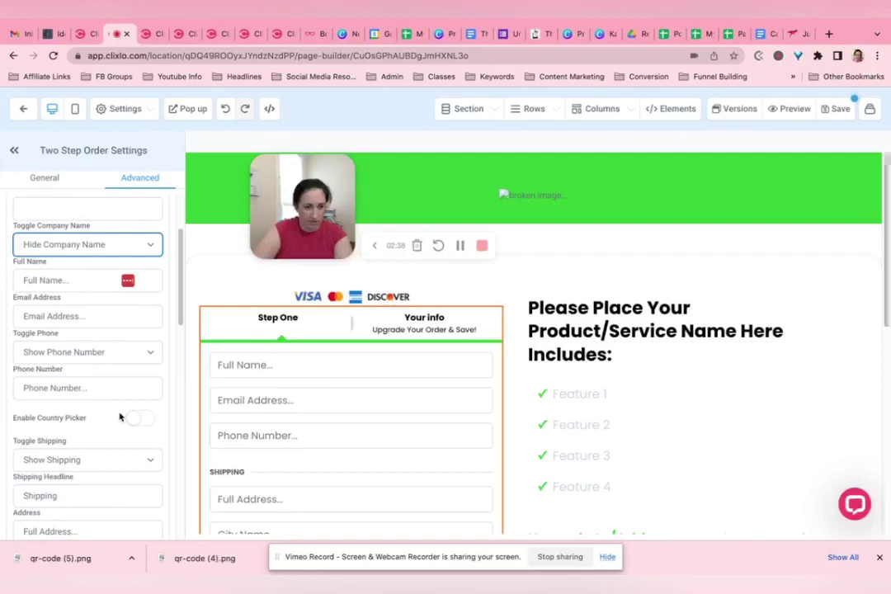
click(54, 355)
click(37, 364)
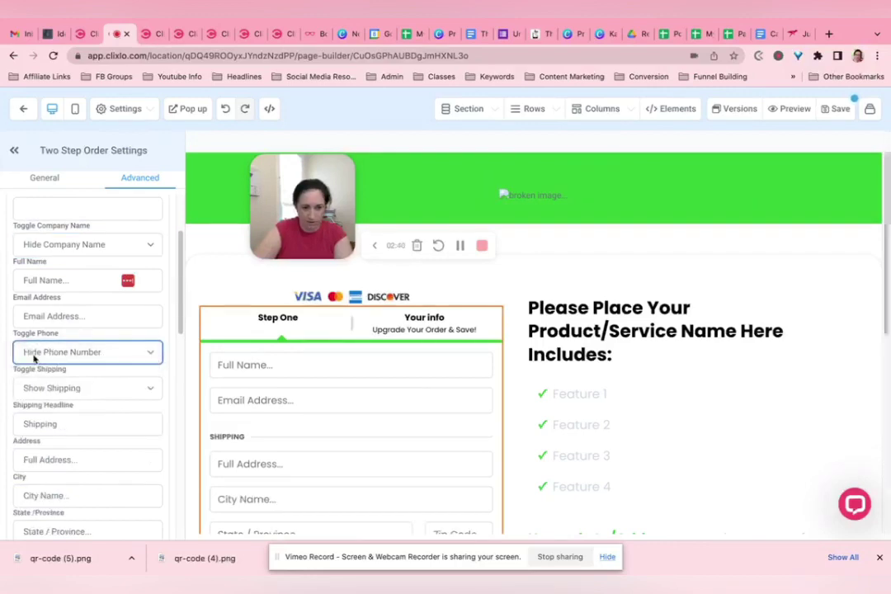
- Enable the order bump in the order form's advanced settings and open its product selection
scroll(100, 442, down, 6)
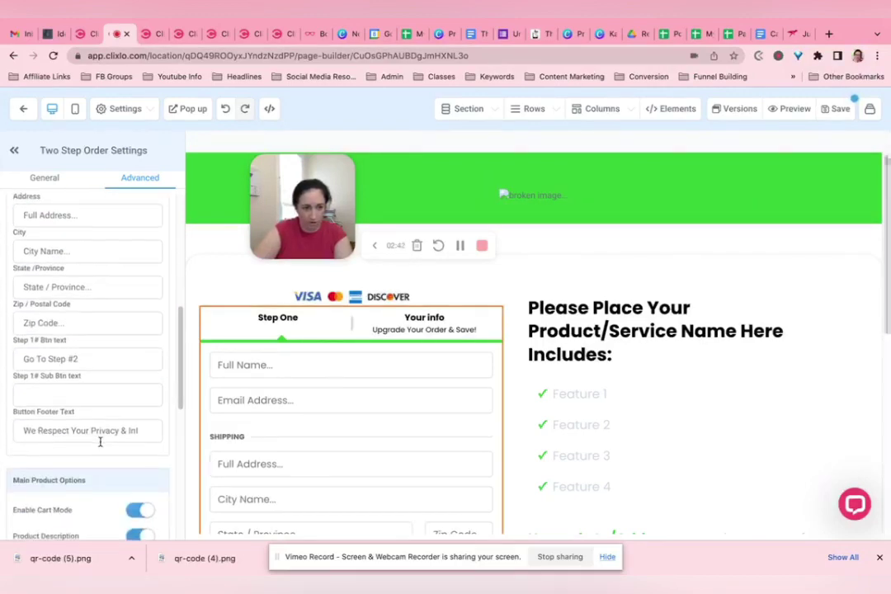
scroll(100, 444, down, 6)
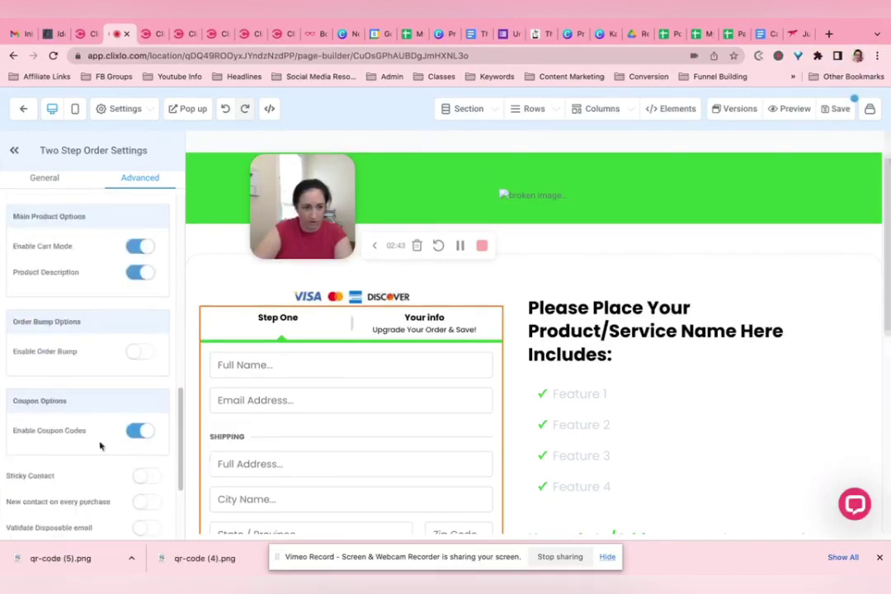
click(140, 352)
click(91, 382)
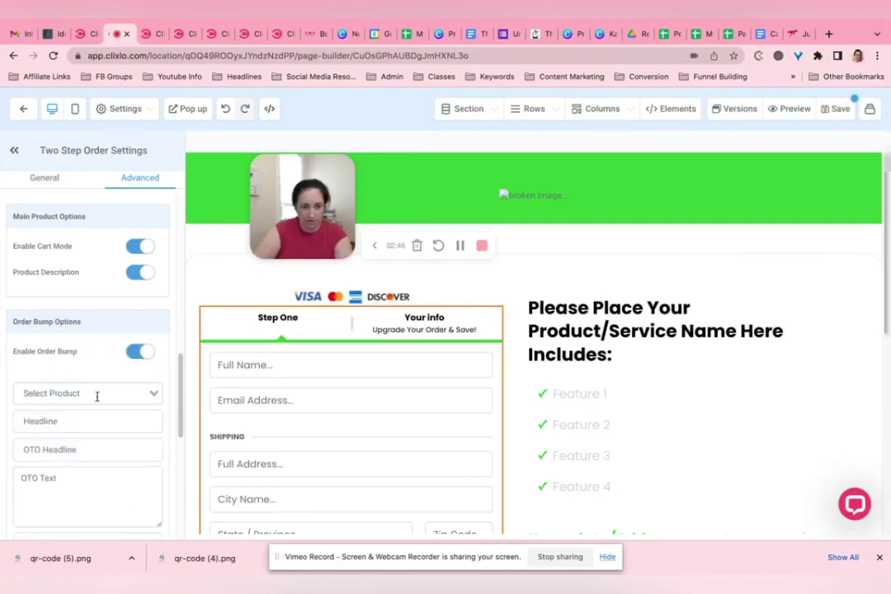
click(97, 395)
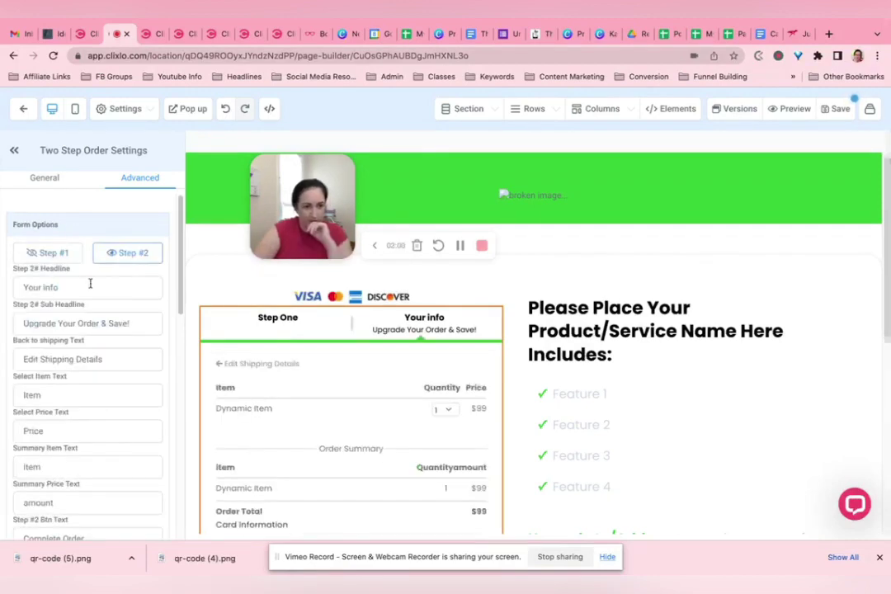
- Set the order form's step 2 headline to "step two", check the form on the page, and save the page
drag(43, 287, 81, 284)
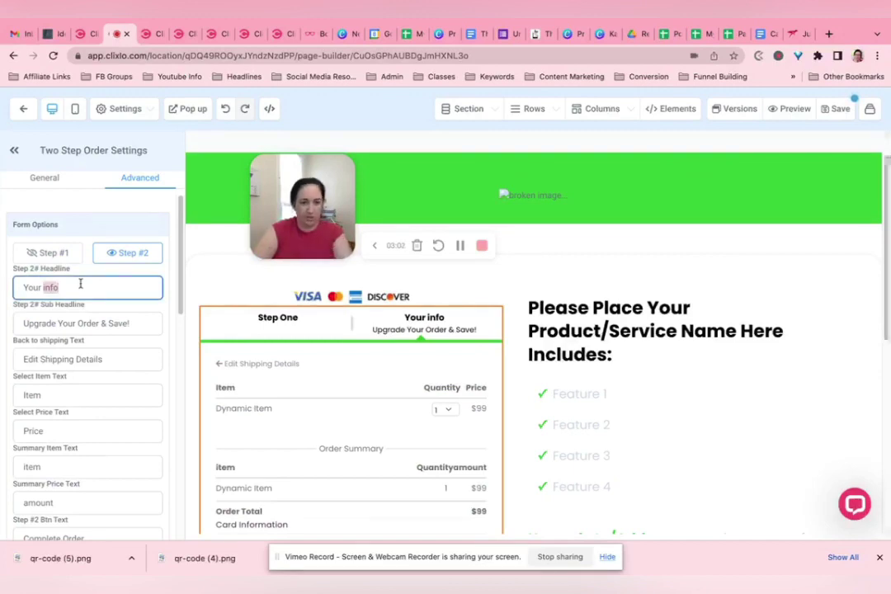
text(st)
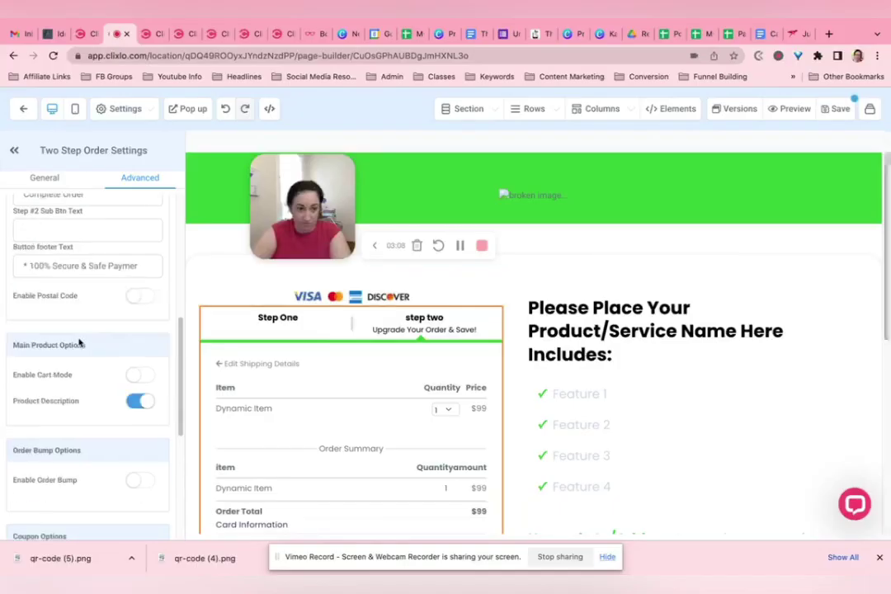
scroll(228, 375, down, 3)
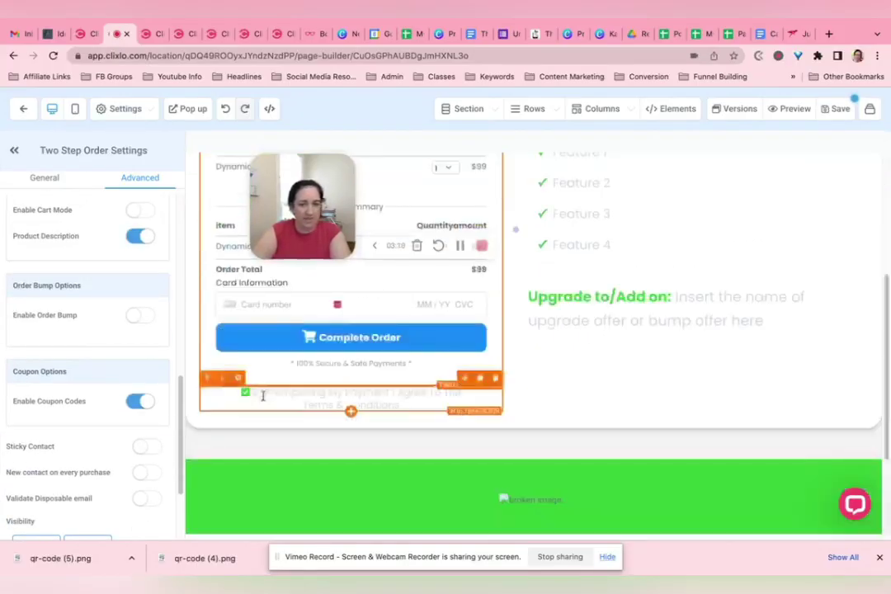
scroll(248, 396, up, 3)
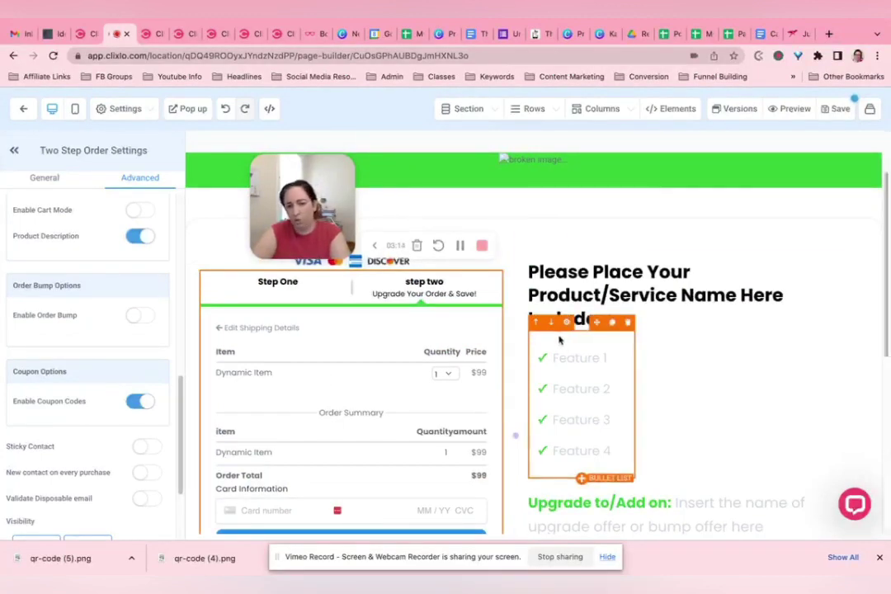
key(ctrl+s)
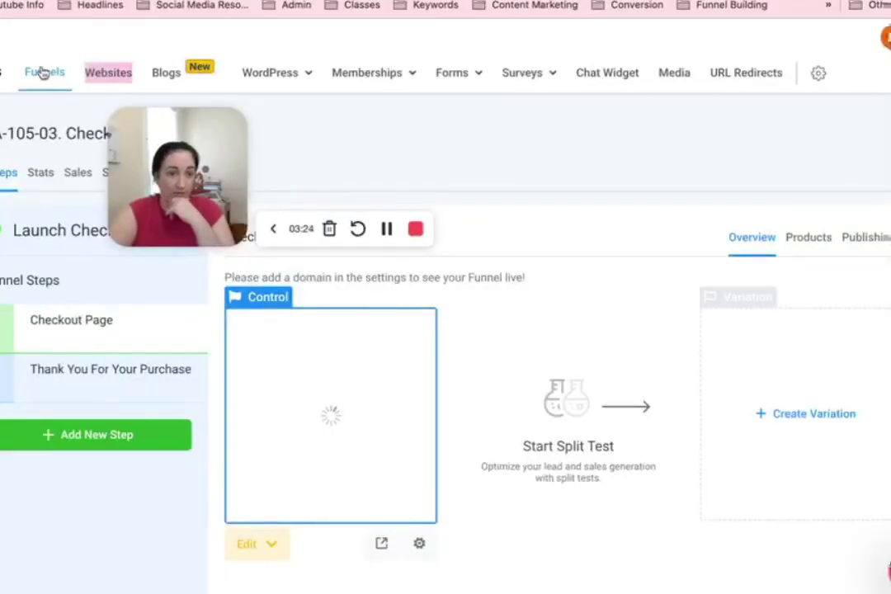
- Start a new product for the funnel's Checkout Page step, choosing Card Draw Funnel with the price Cost
drag(265, 199, 536, 187)
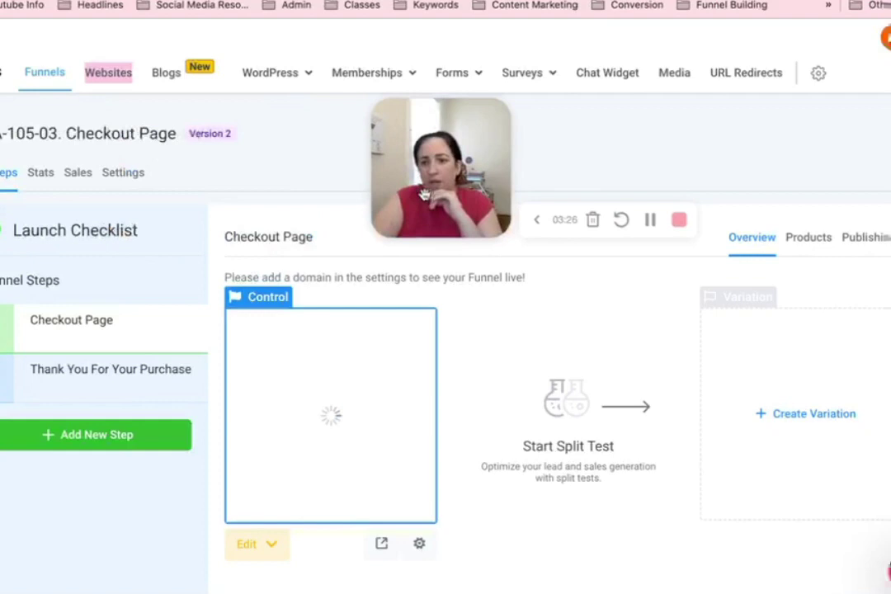
click(813, 240)
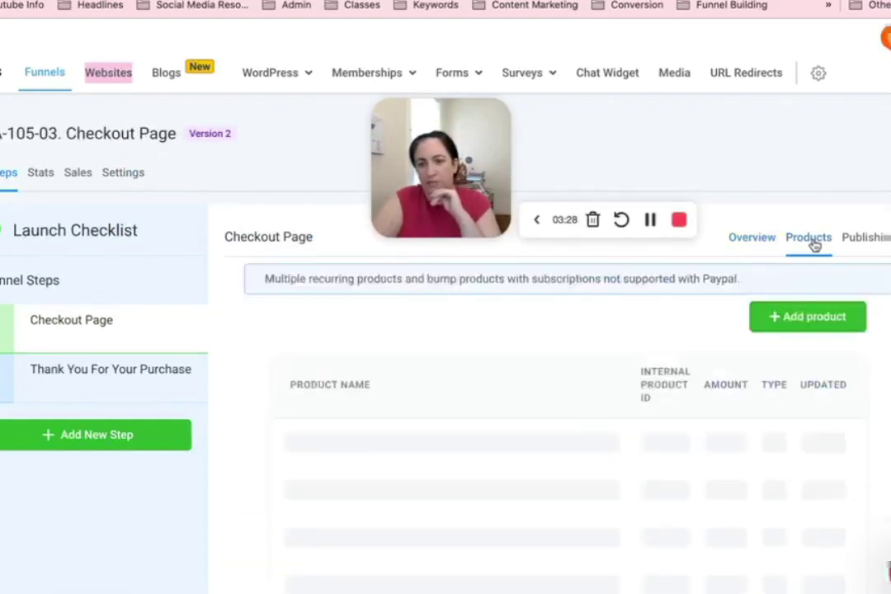
click(794, 327)
click(409, 366)
click(314, 284)
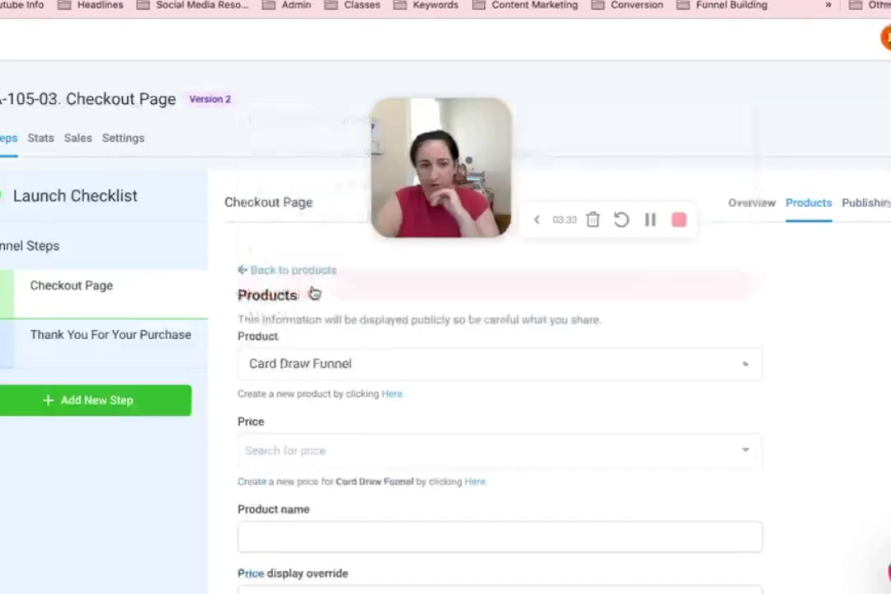
click(392, 448)
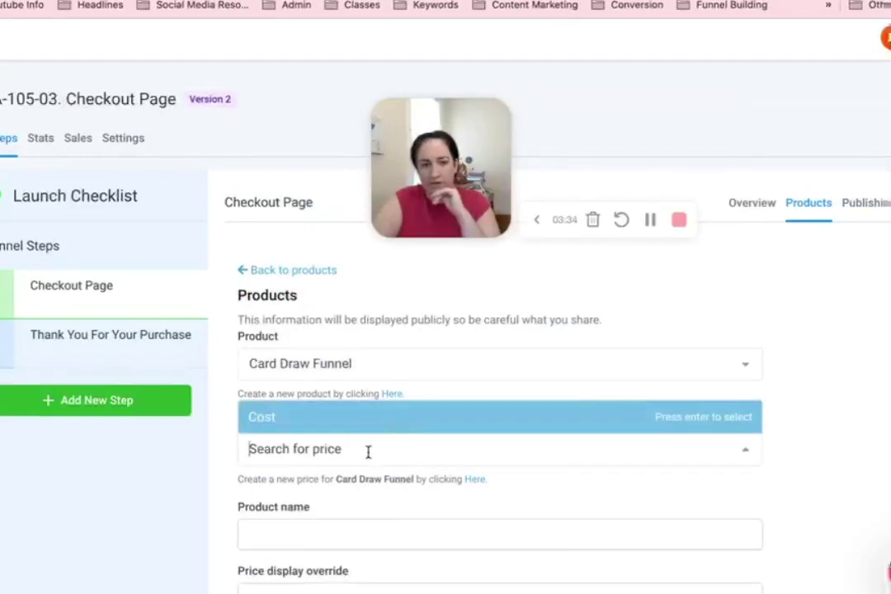
click(340, 429)
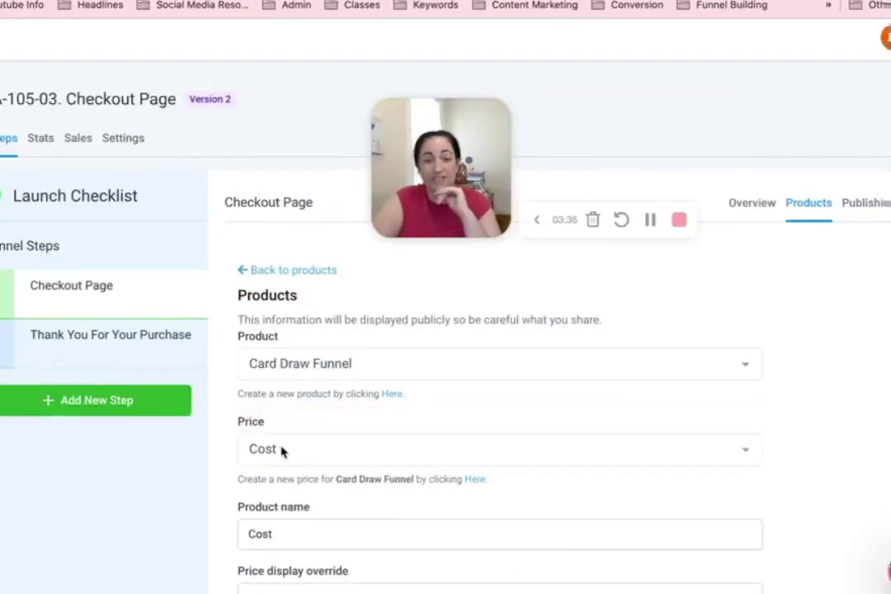
- Review the price display override and additional options, then save Card Draw Funnel as the main product
scroll(281, 451, down, 2)
scroll(281, 447, up, 2)
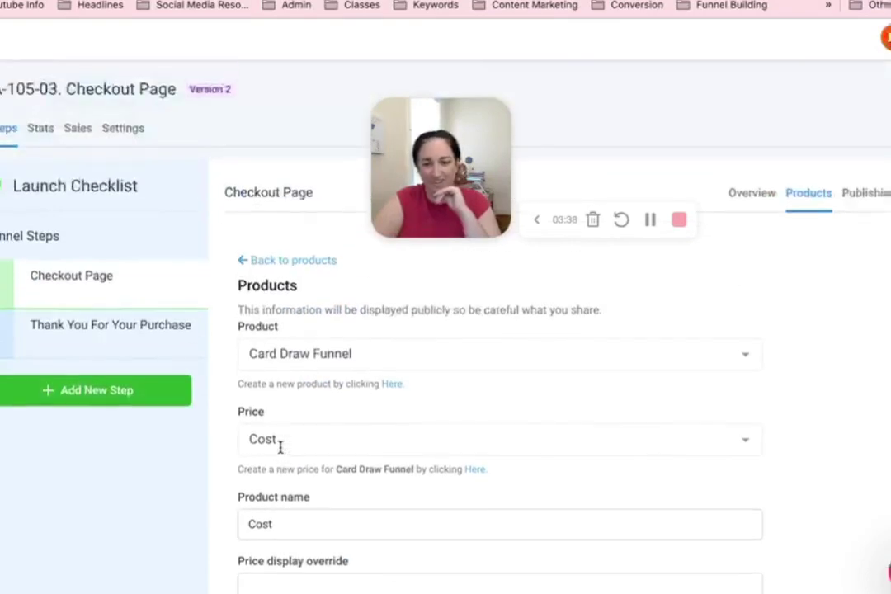
scroll(281, 452, down, 2)
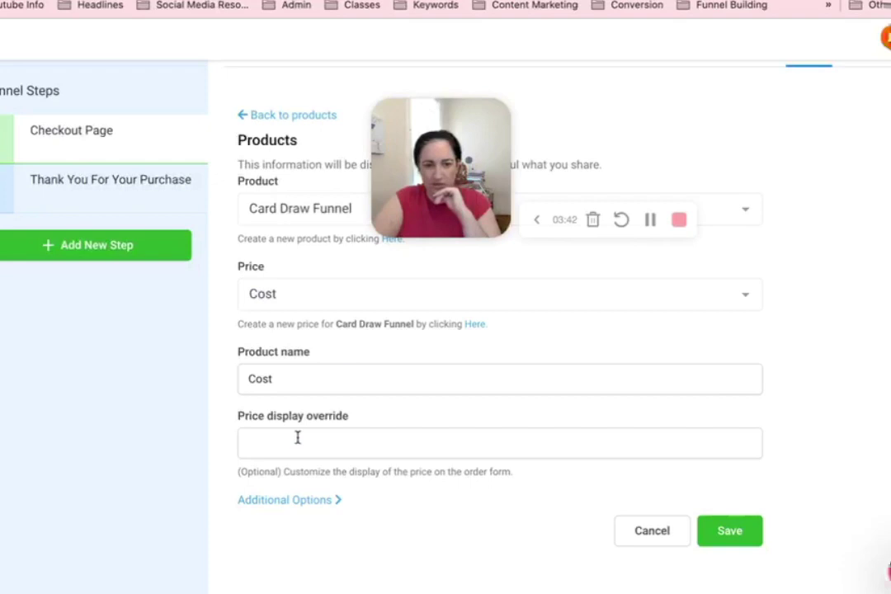
click(298, 438)
click(310, 502)
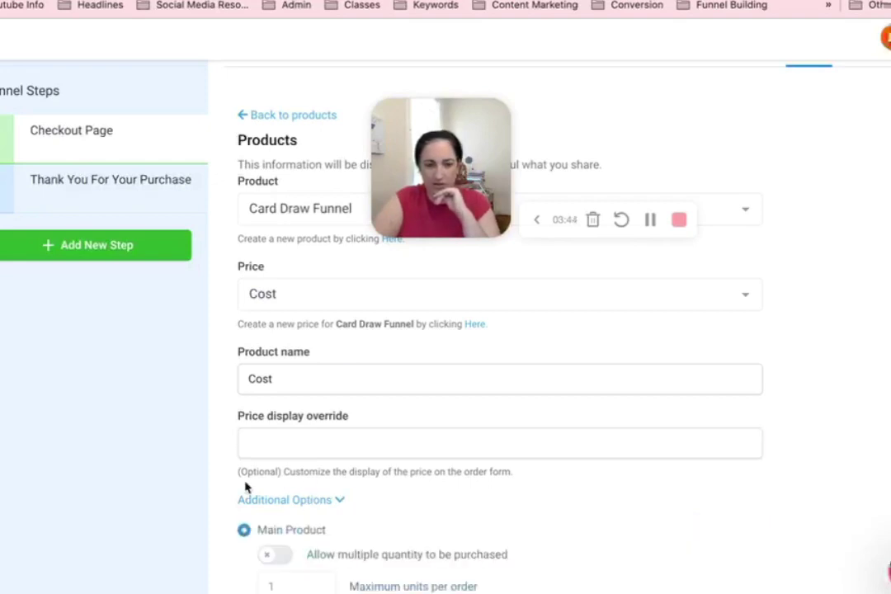
scroll(247, 485, down, 2)
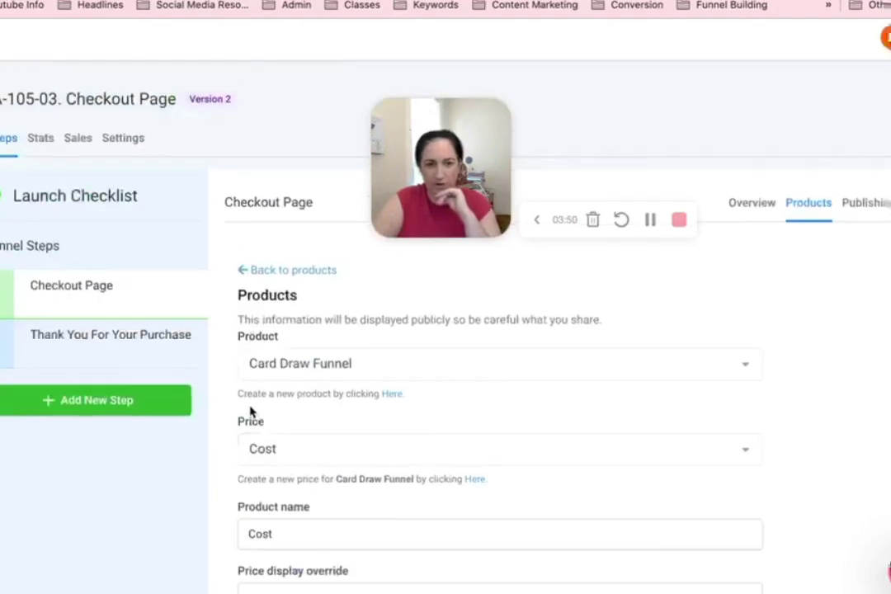
scroll(251, 412, down, 4)
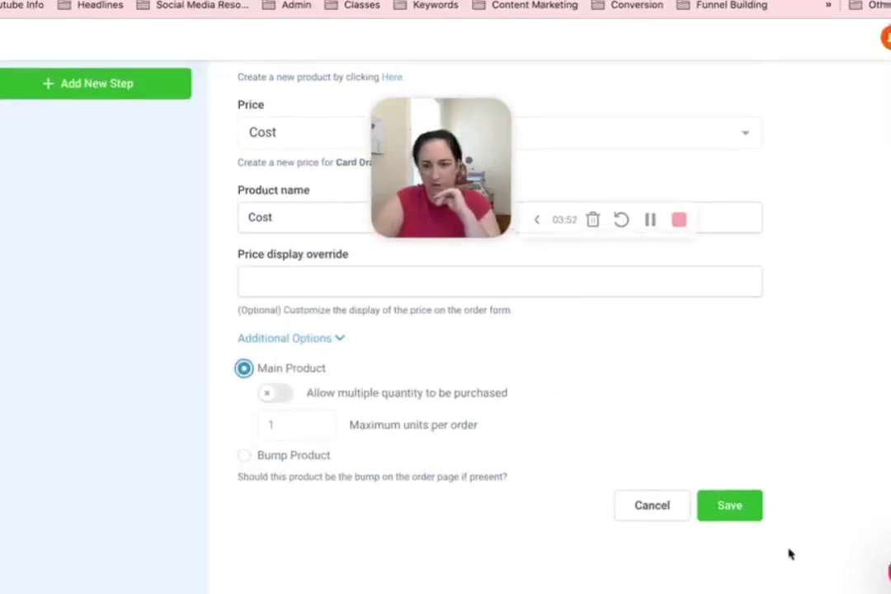
click(740, 506)
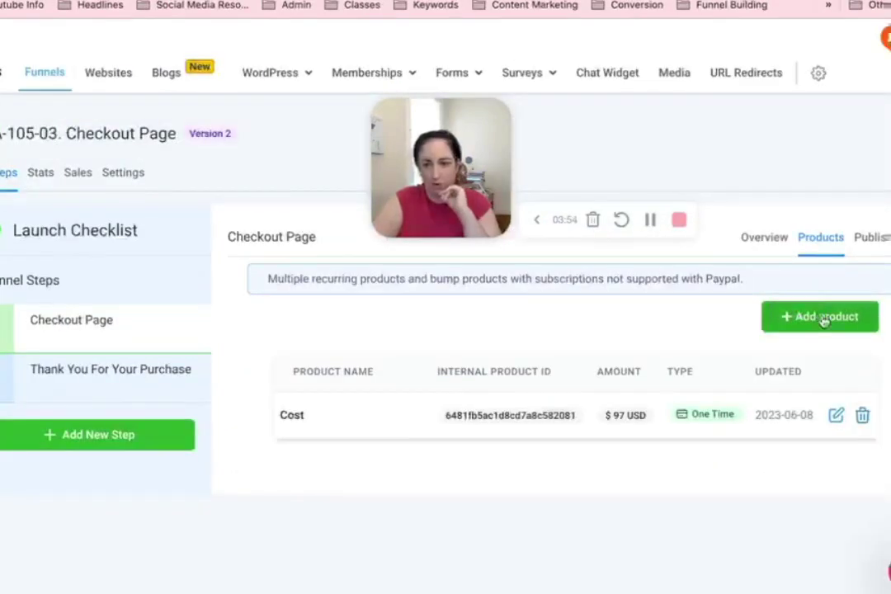
- Add Mini Makeover as another product of the Checkout Page step, with the price Mini Makeover, and save it
click(817, 317)
click(413, 361)
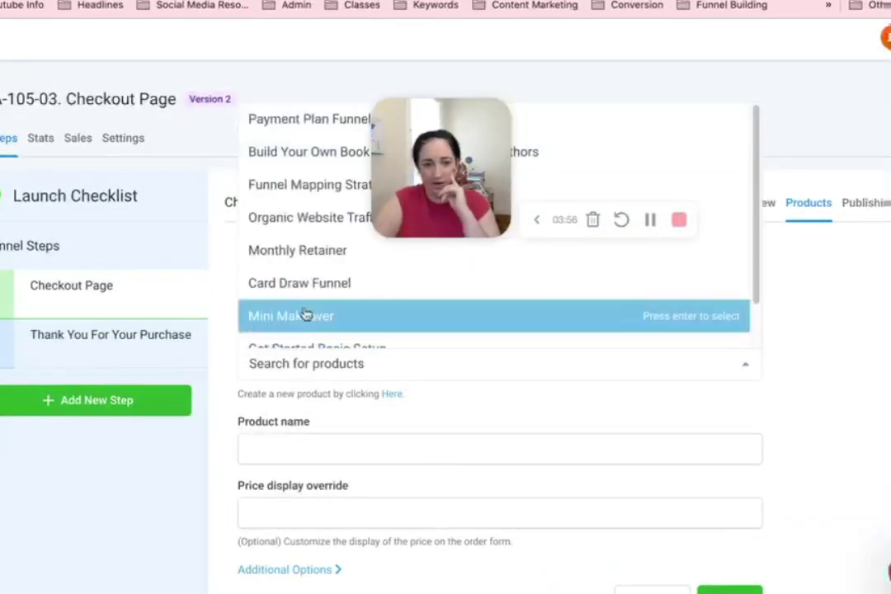
click(251, 314)
scroll(632, 454, down, 3)
click(729, 502)
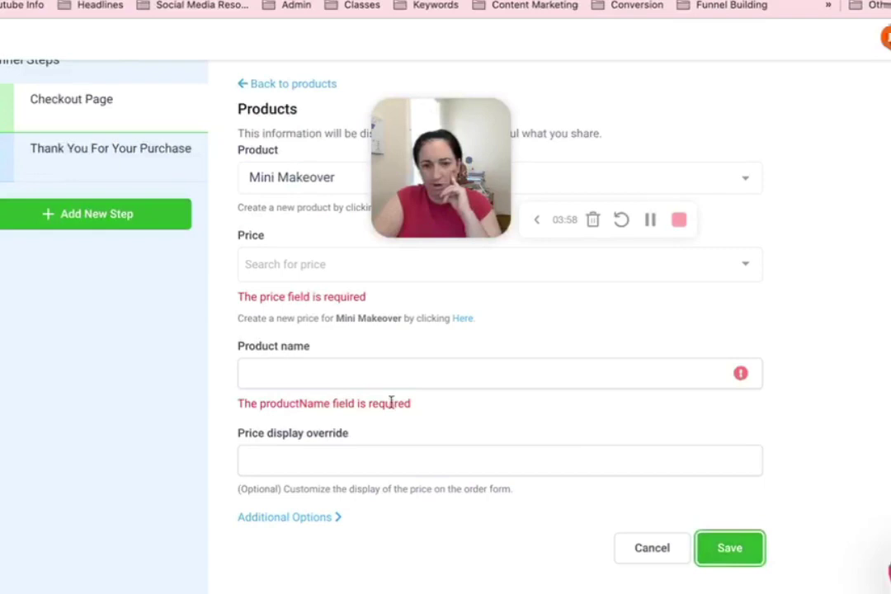
click(429, 378)
click(310, 264)
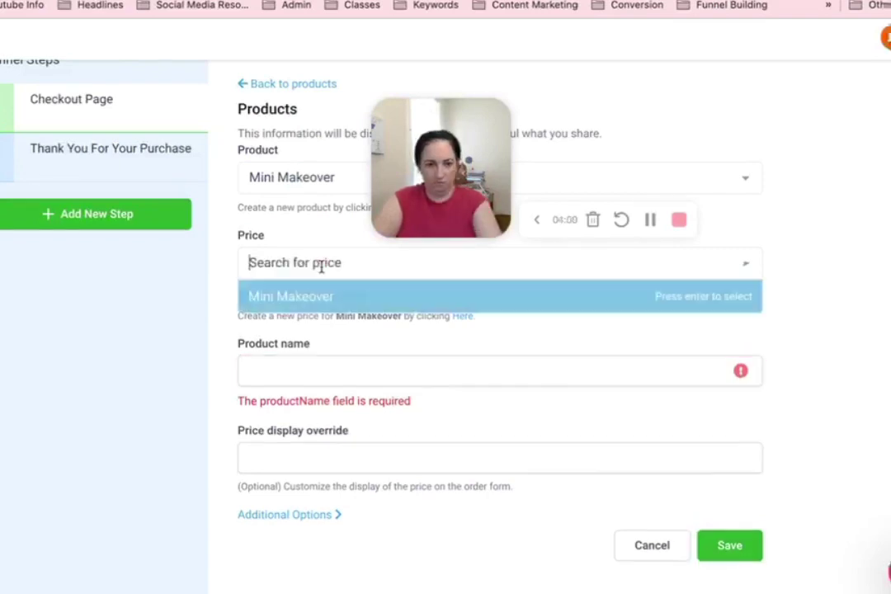
click(322, 298)
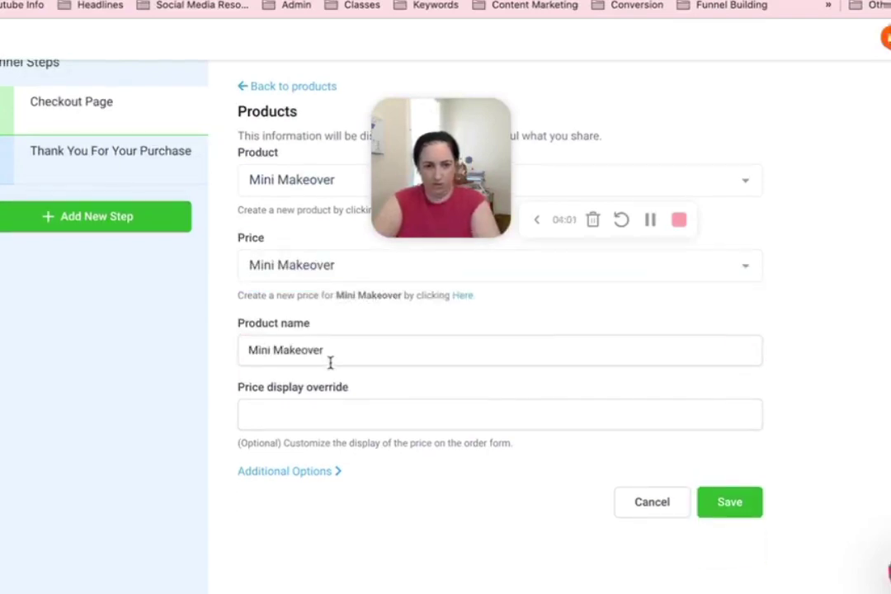
click(729, 501)
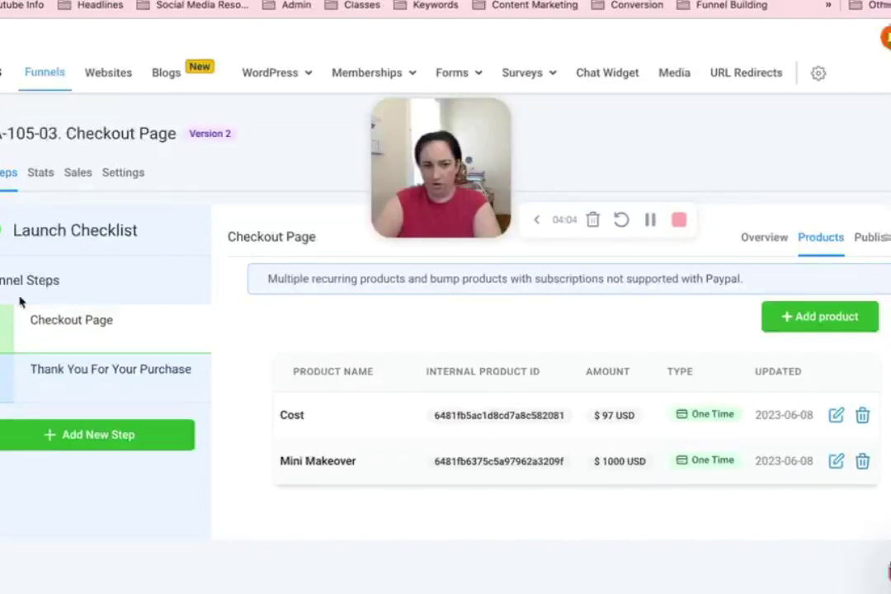
- Preview the Checkout Page from its overview, test the order form's submit button with empty fields, and close the preview
click(49, 320)
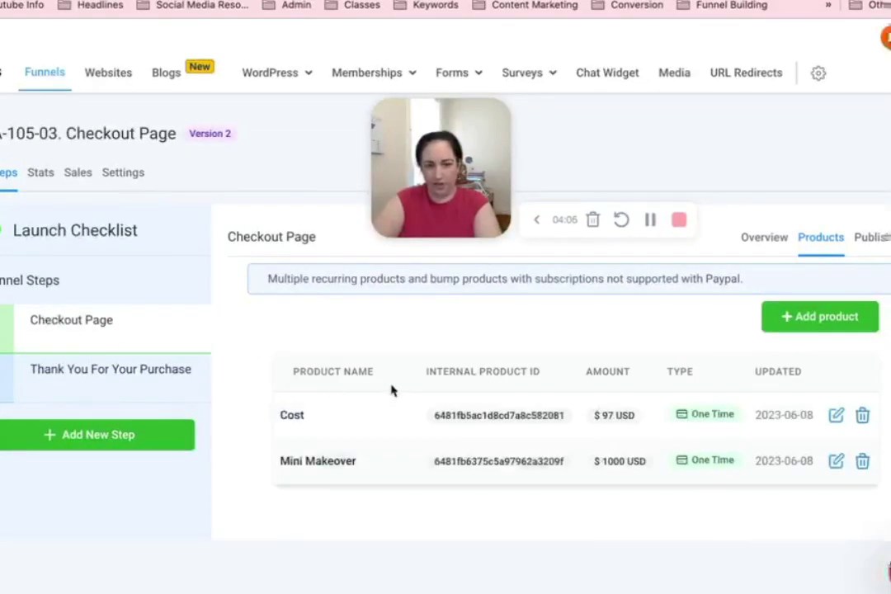
click(784, 237)
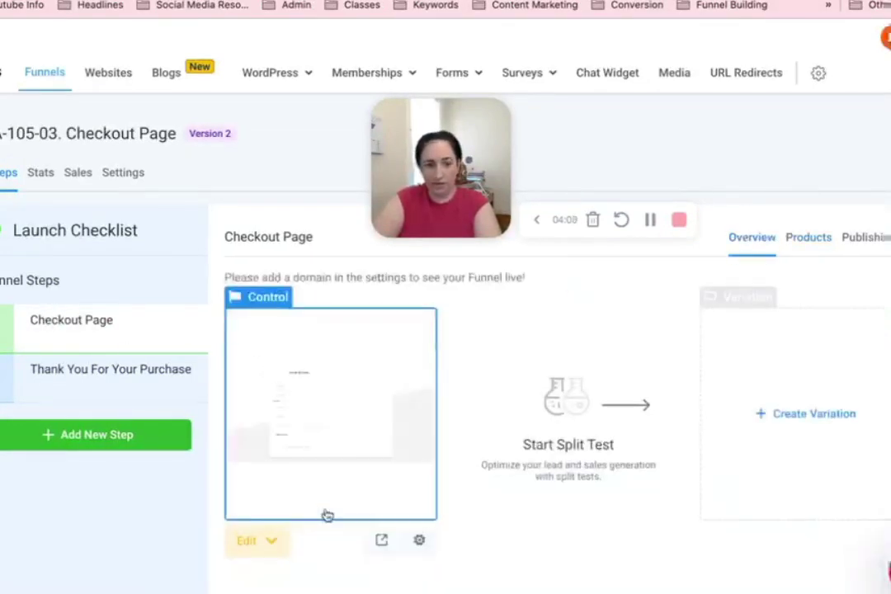
click(382, 542)
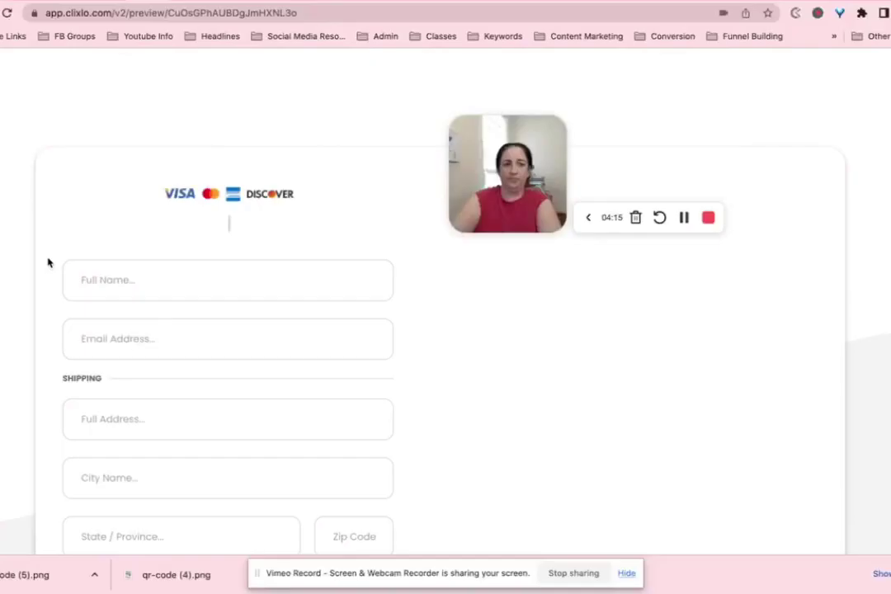
scroll(44, 312, down, 5)
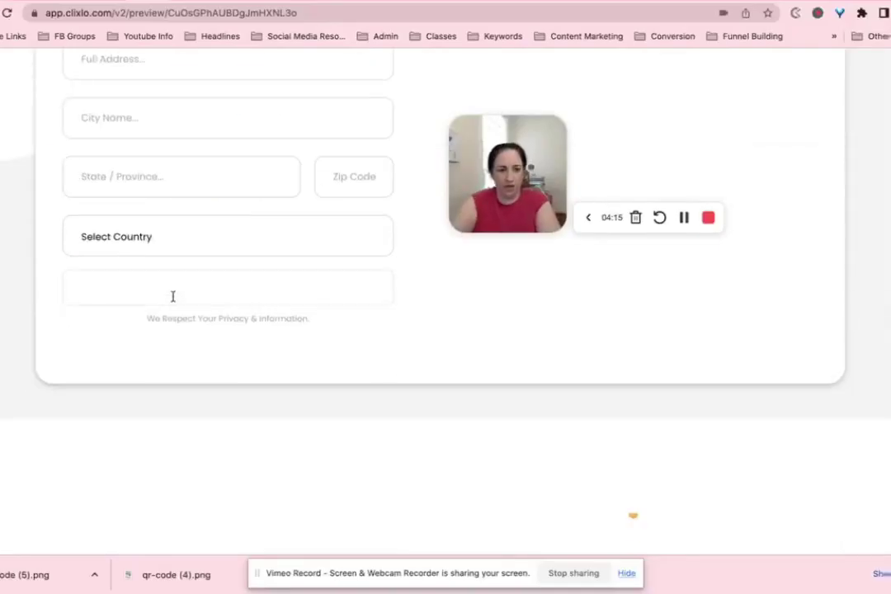
click(206, 288)
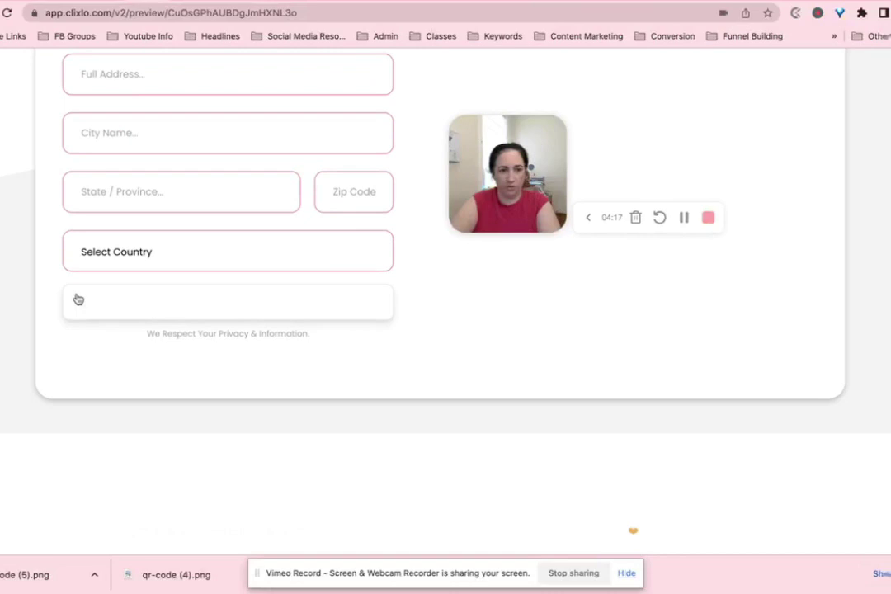
click(111, 2)
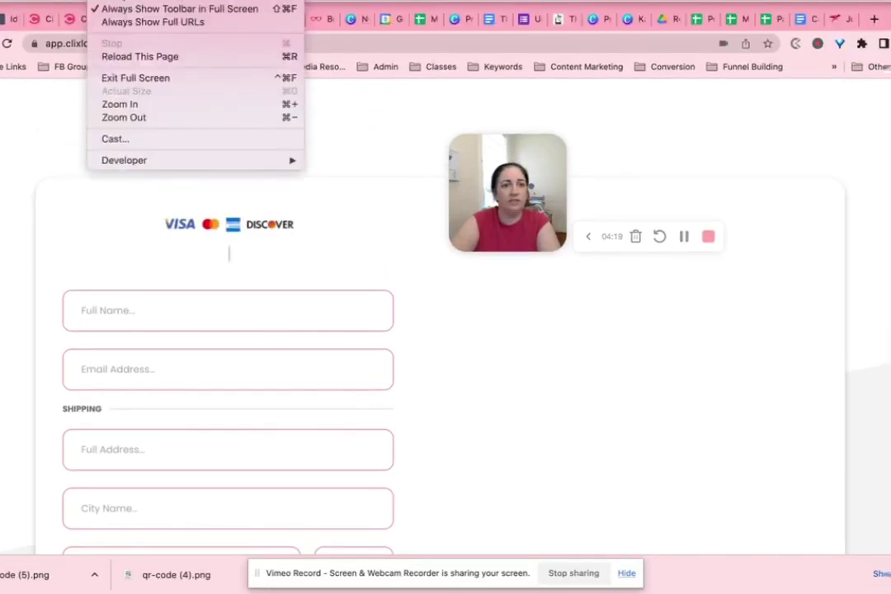
key(super+w)
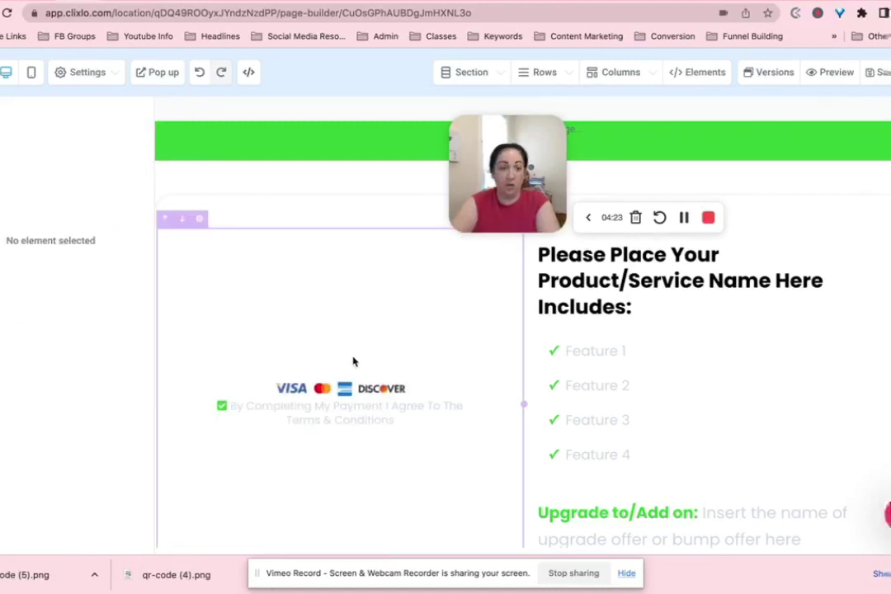
- Add a 1 Step Order element below the card logos image and check the form on the page
click(364, 361)
click(342, 400)
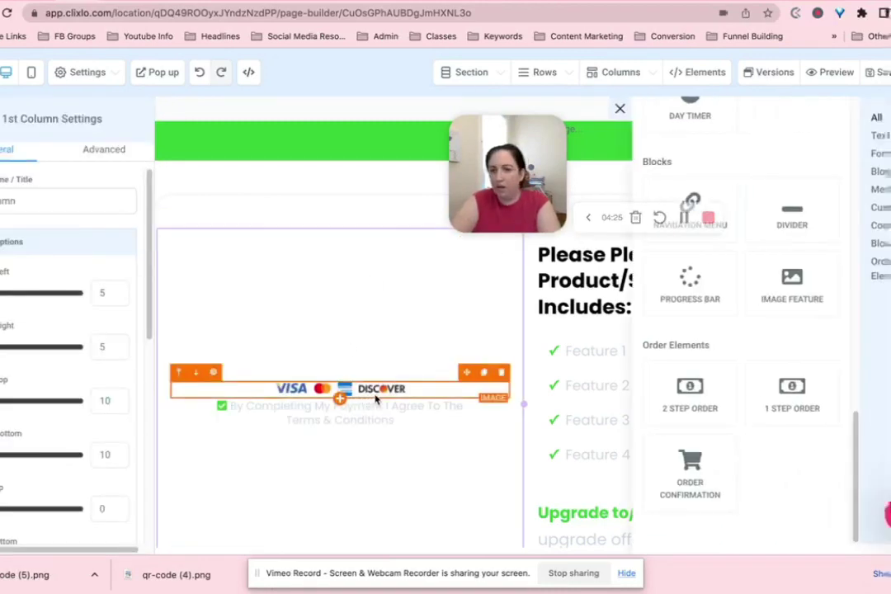
click(788, 400)
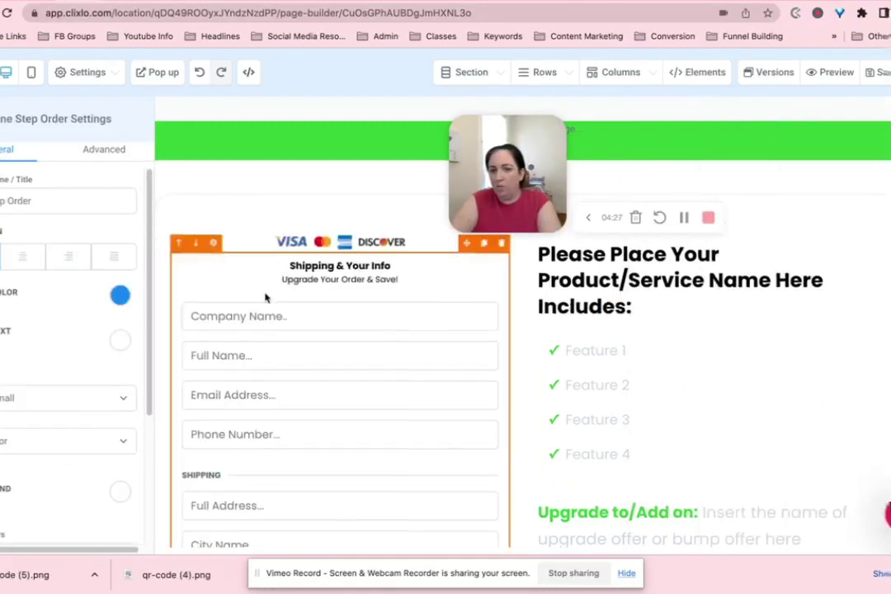
scroll(267, 298, down, 5)
scroll(268, 298, down, 4)
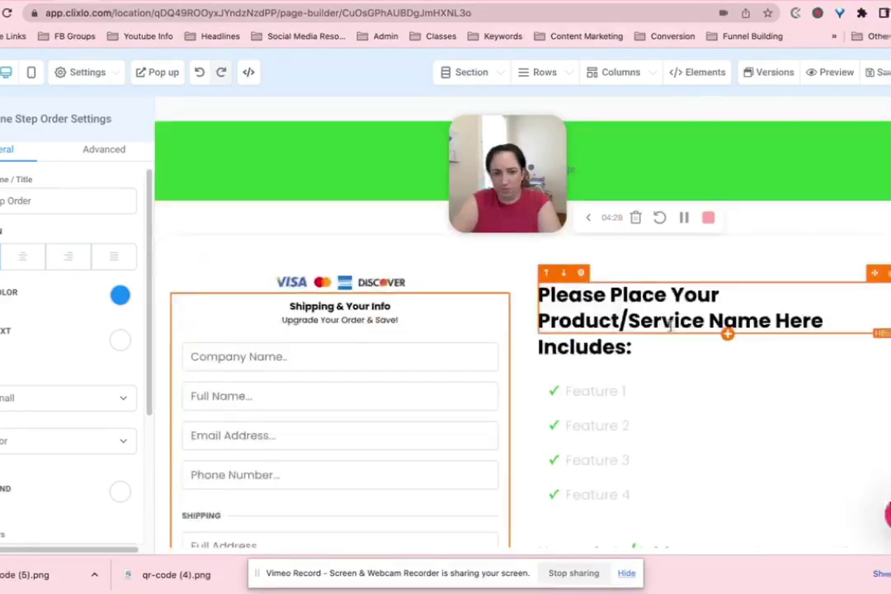
scroll(668, 330, down, 2)
scroll(669, 330, up, 4)
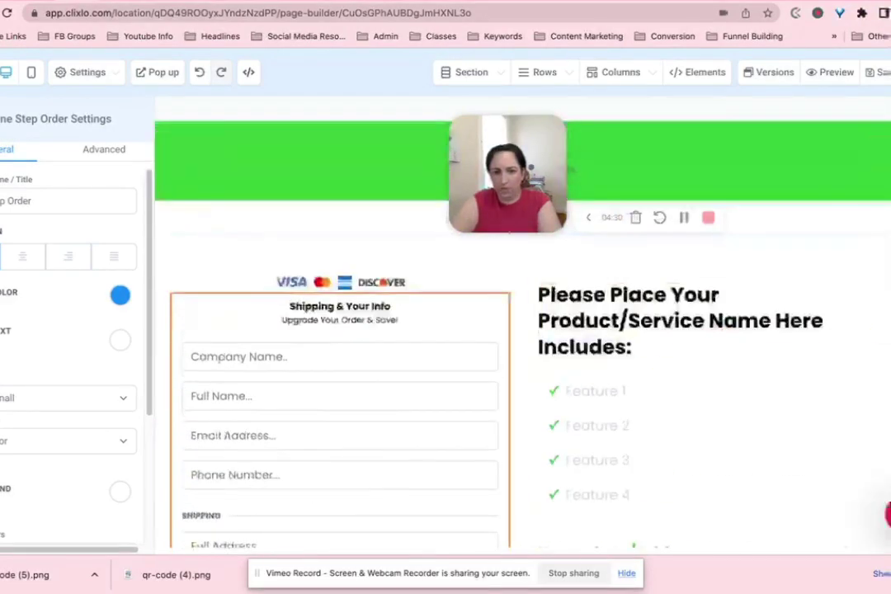
- Preview the page and test selecting and deselecting Cost and Mini Makeover in the order form's payment items
click(825, 72)
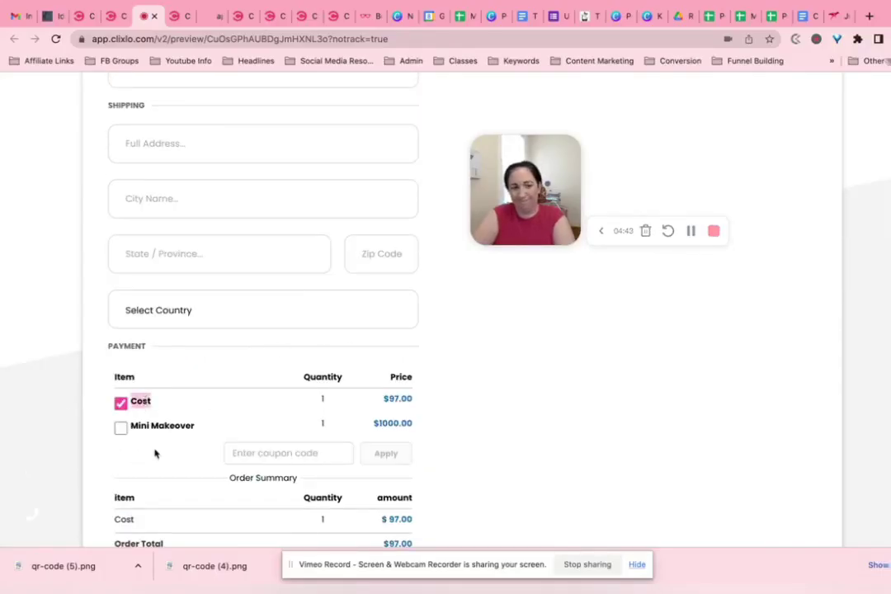
click(120, 404)
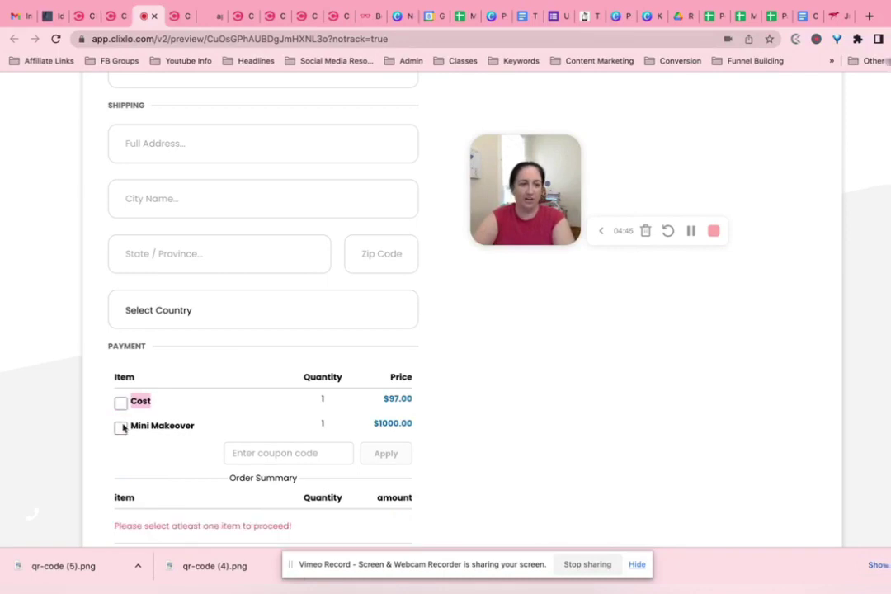
click(121, 426)
click(120, 402)
click(124, 430)
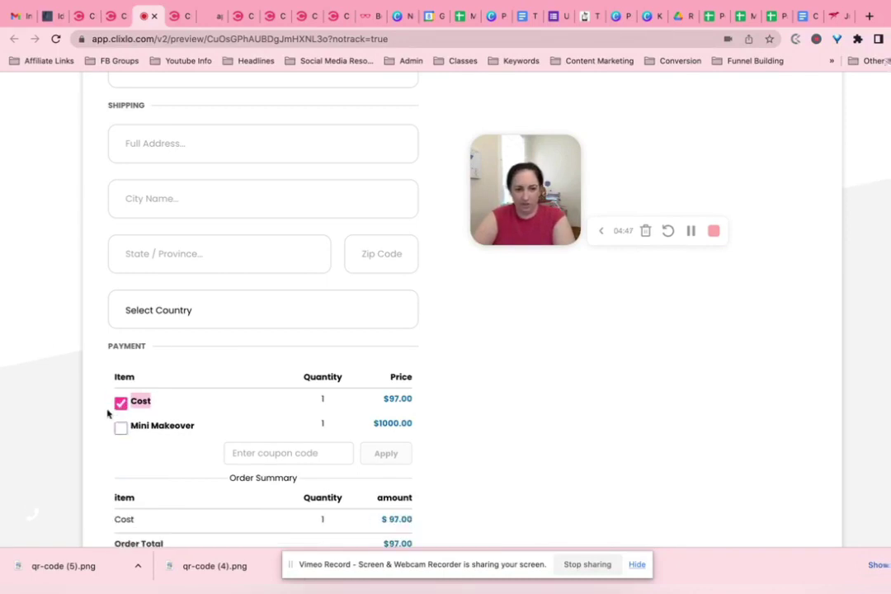
- Review the previewed form's order summary, card information and contact fields
scroll(108, 417, down, 3)
scroll(203, 366, down, 5)
scroll(198, 363, up, 5)
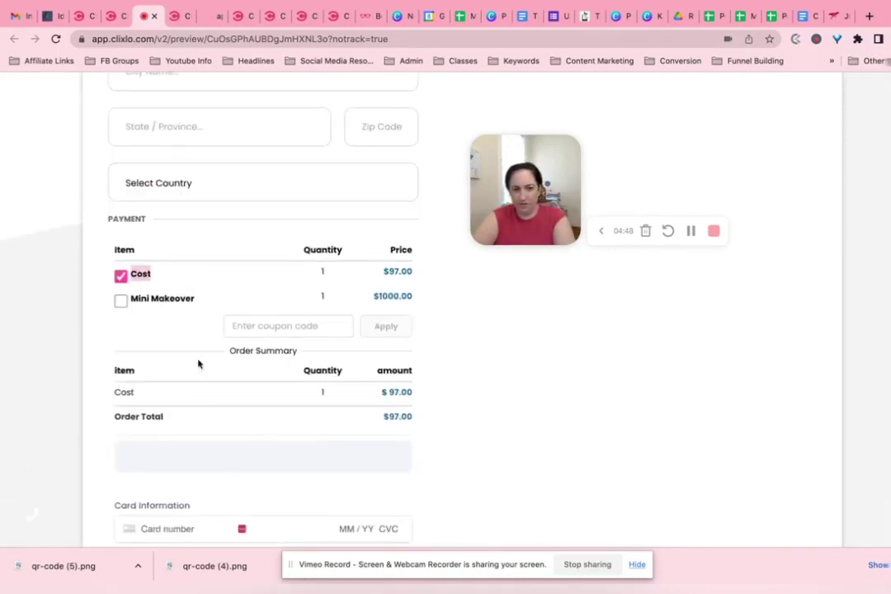
scroll(167, 391, up, 4)
scroll(297, 268, up, 7)
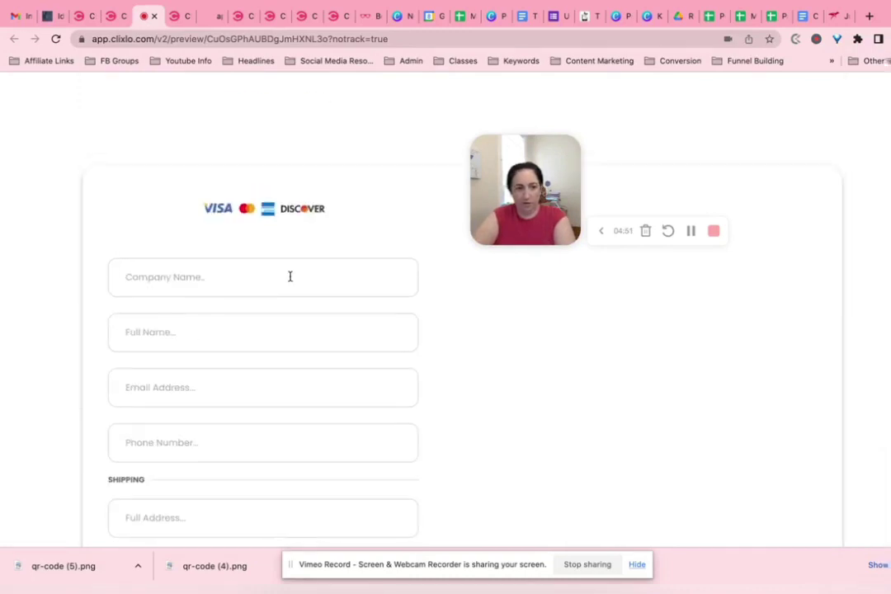
- Switch to the Financially Free Author website's page list and locate the All Services page
click(179, 18)
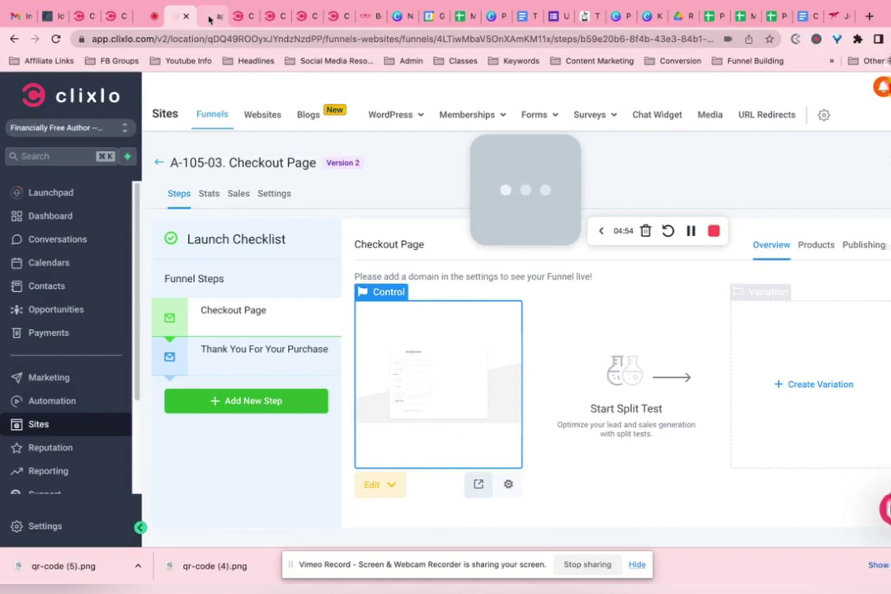
click(210, 18)
click(237, 16)
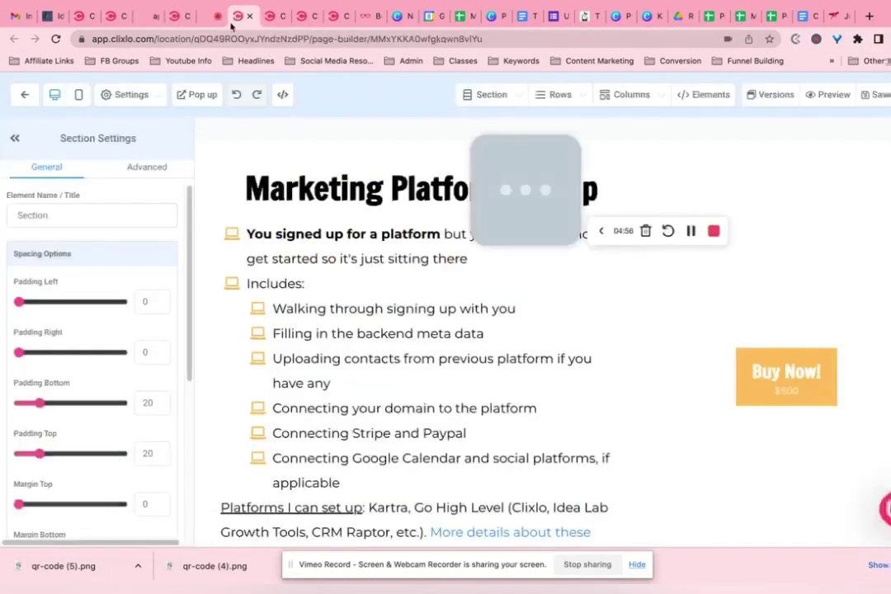
click(270, 16)
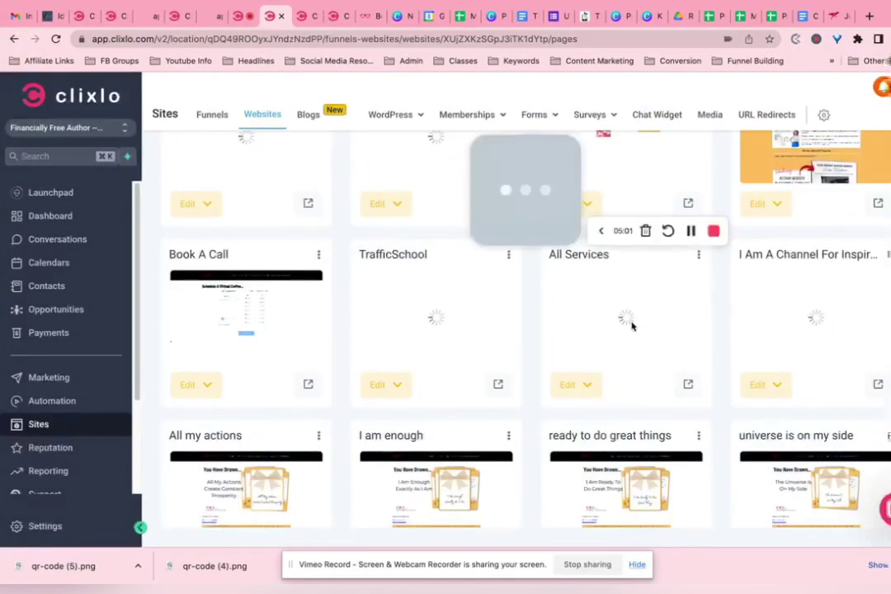
scroll(567, 333, up, 3)
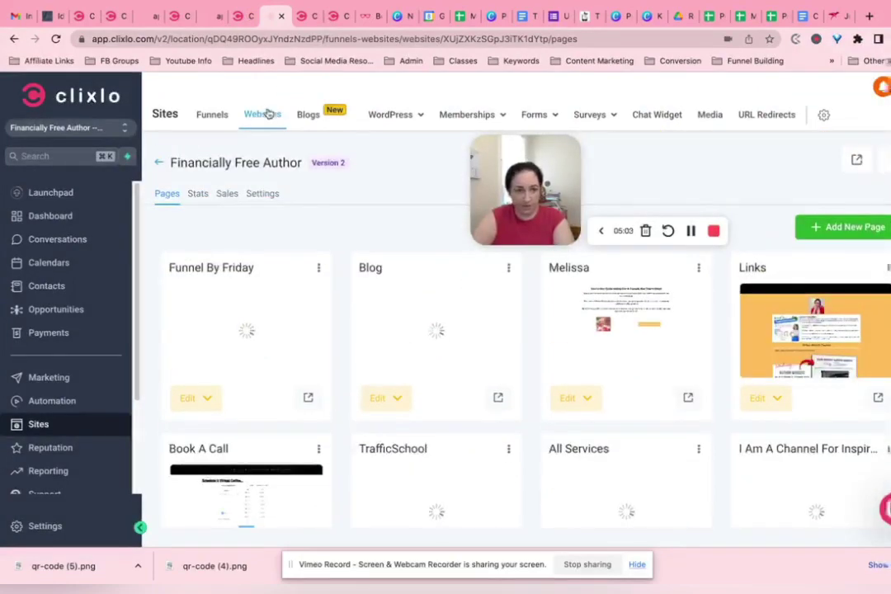
scroll(577, 342, down, 3)
scroll(627, 345, up, 3)
scroll(611, 348, down, 2)
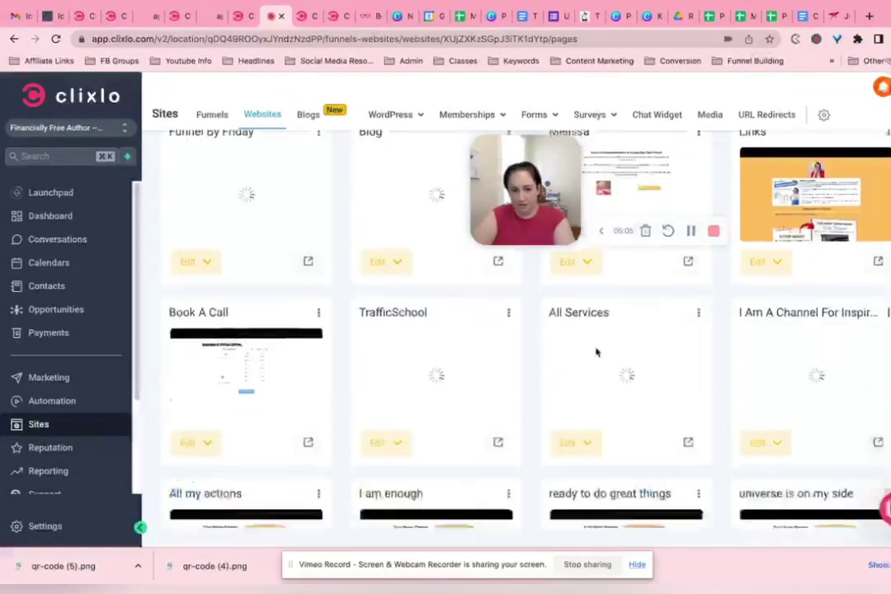
click(596, 352)
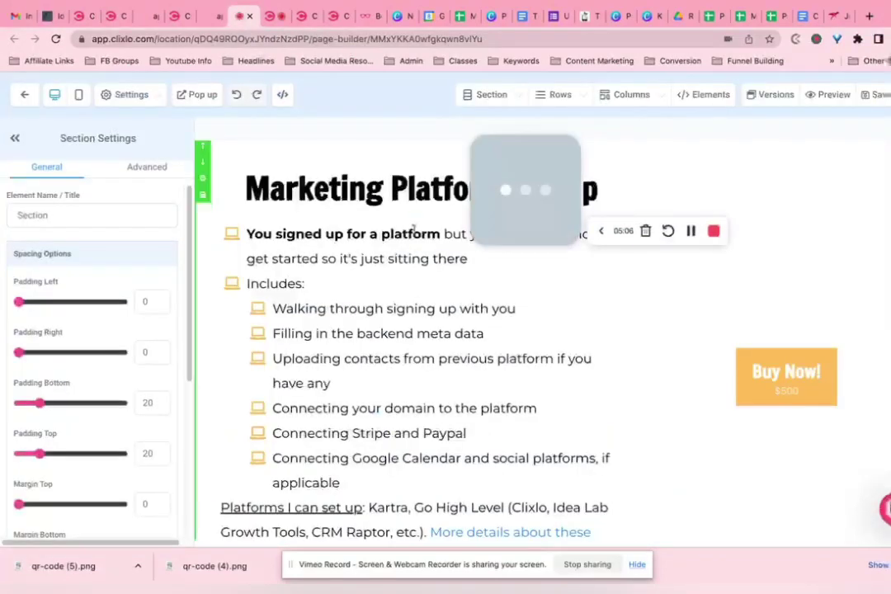
- Inspect the text options and link action of the Buy Now! button in the Marketing Platform section
click(763, 371)
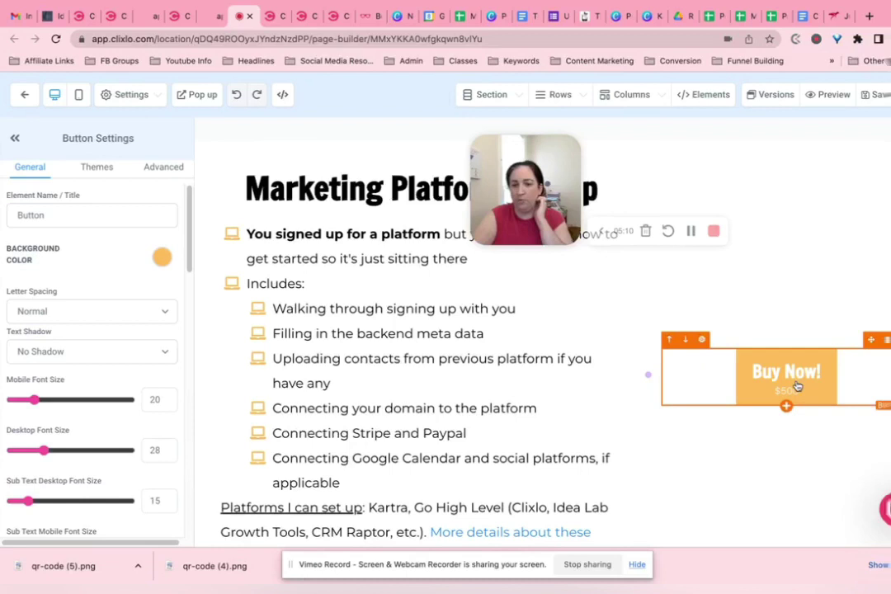
scroll(66, 431, down, 10)
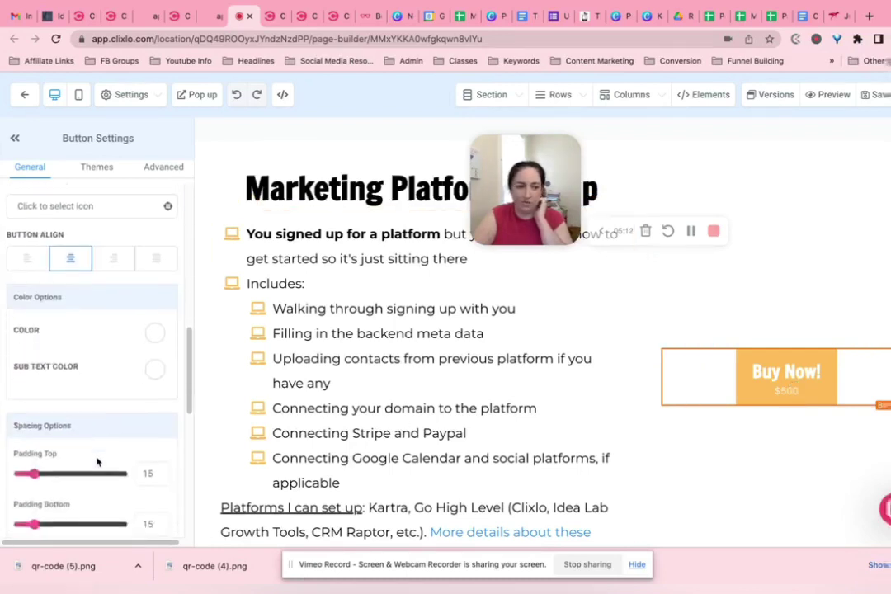
scroll(96, 493, down, 5)
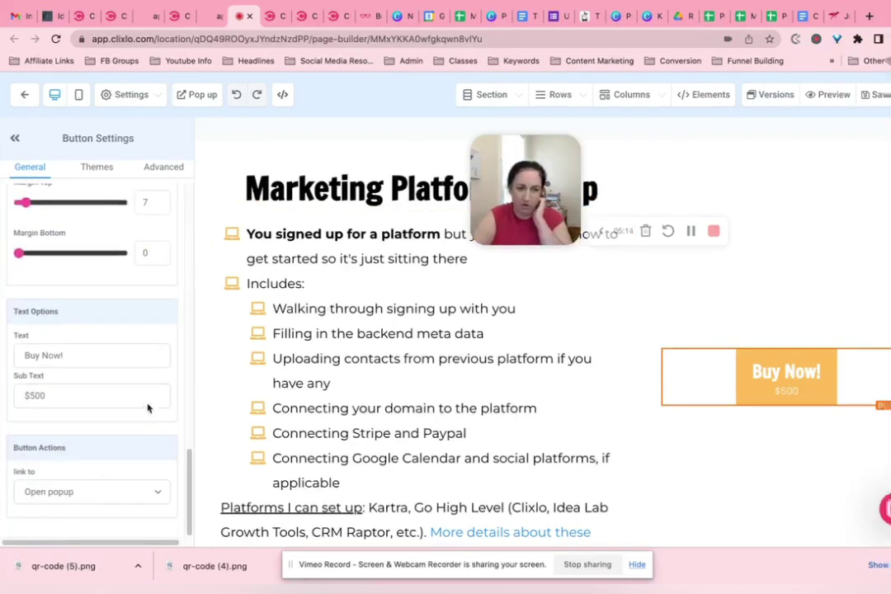
- Open the page's popup and examine the one-step order form inside it
click(198, 96)
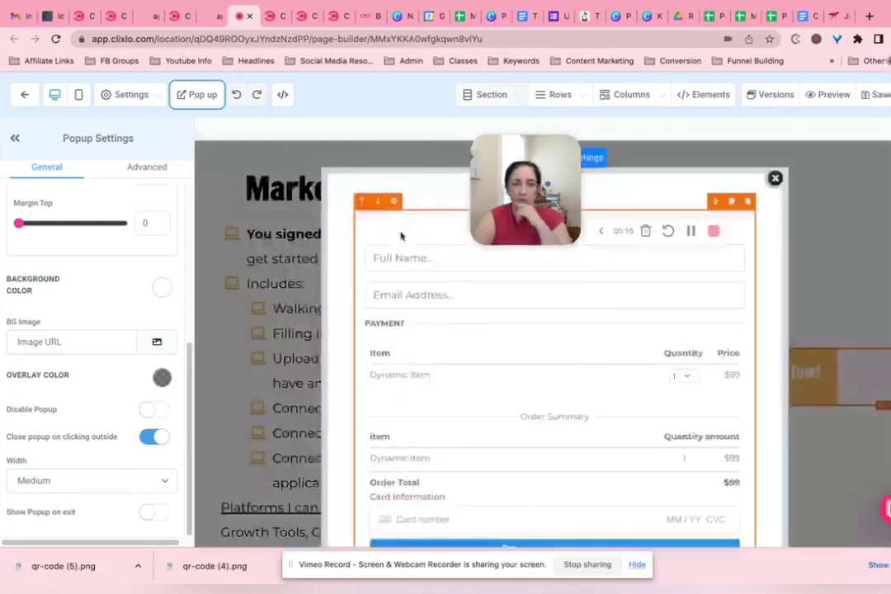
click(753, 290)
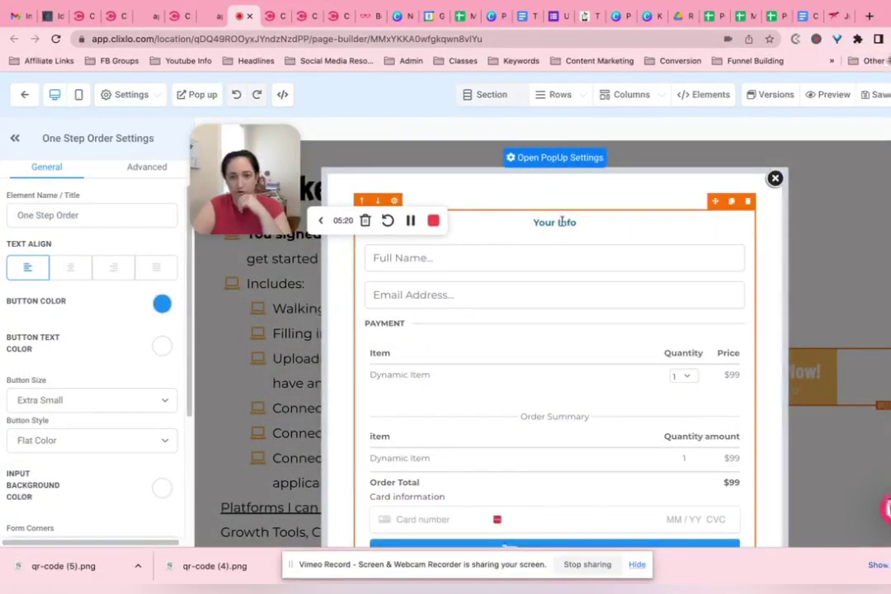
scroll(561, 223, down, 3)
scroll(563, 225, up, 3)
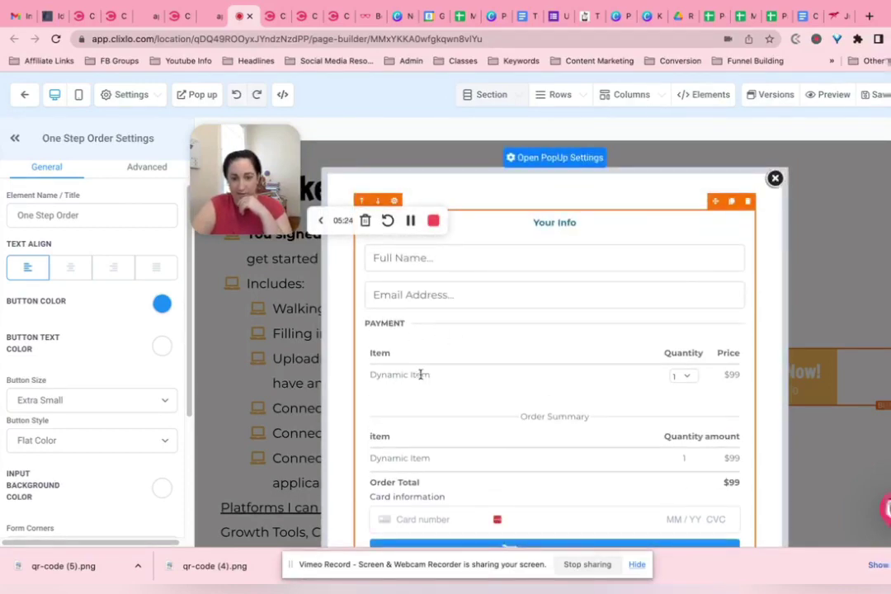
- Open the products attached to the All Services page in the website's page list
click(273, 17)
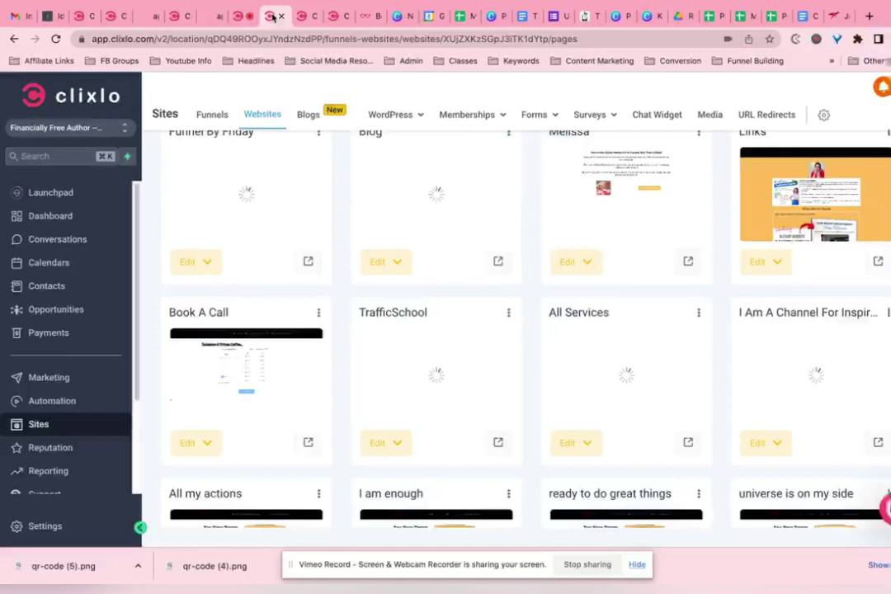
click(698, 314)
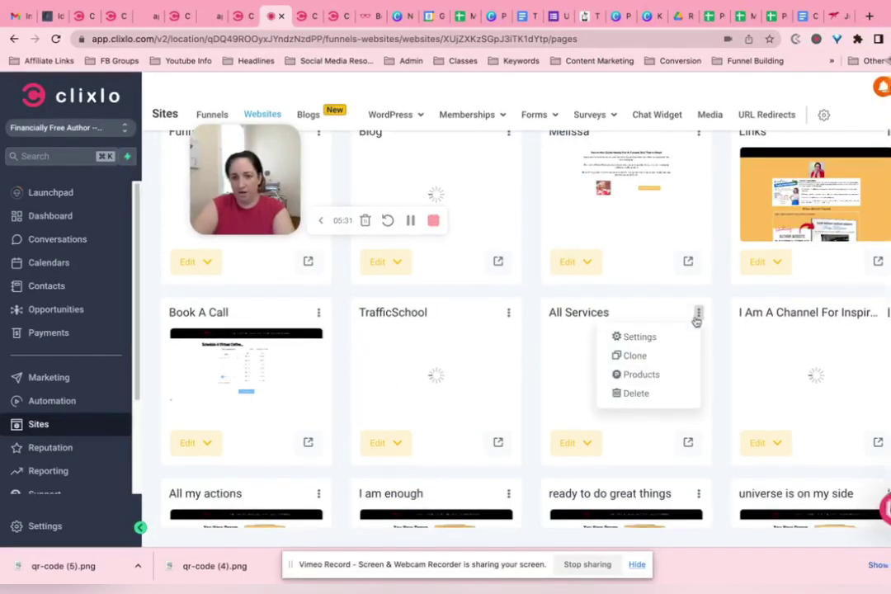
click(632, 375)
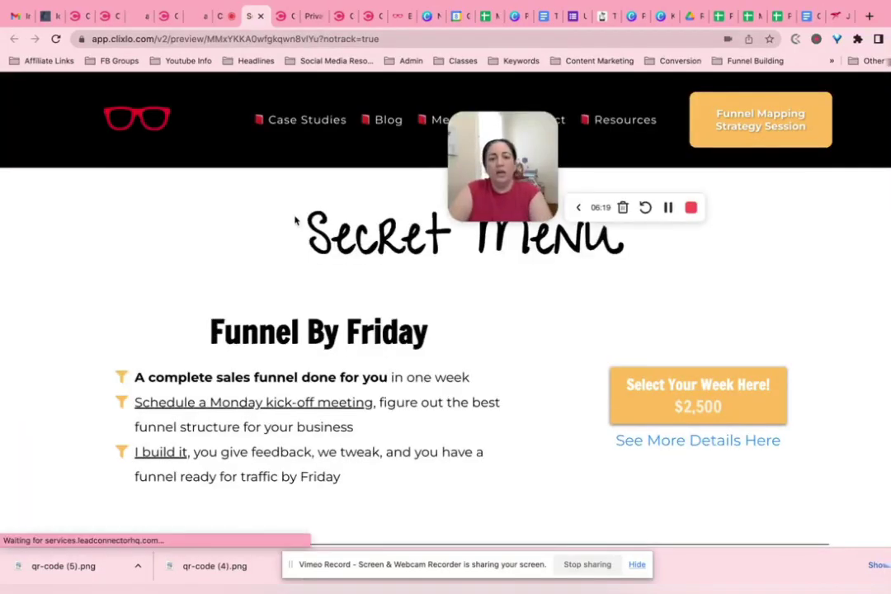
- Open the Marketing Platform Set Up order popup in the preview and test deselecting and reselecting its one-time setup item
scroll(601, 322, down, 3)
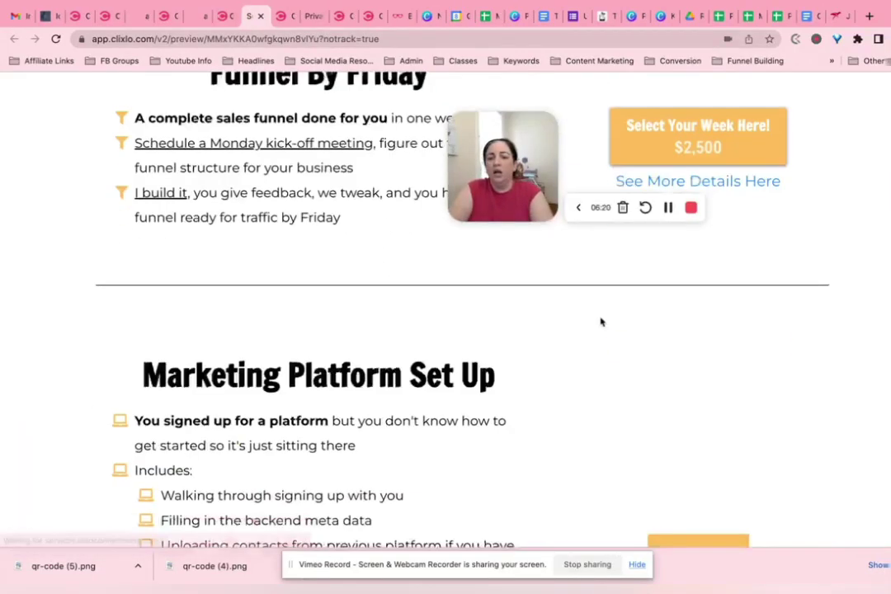
scroll(610, 320, down, 3)
click(685, 301)
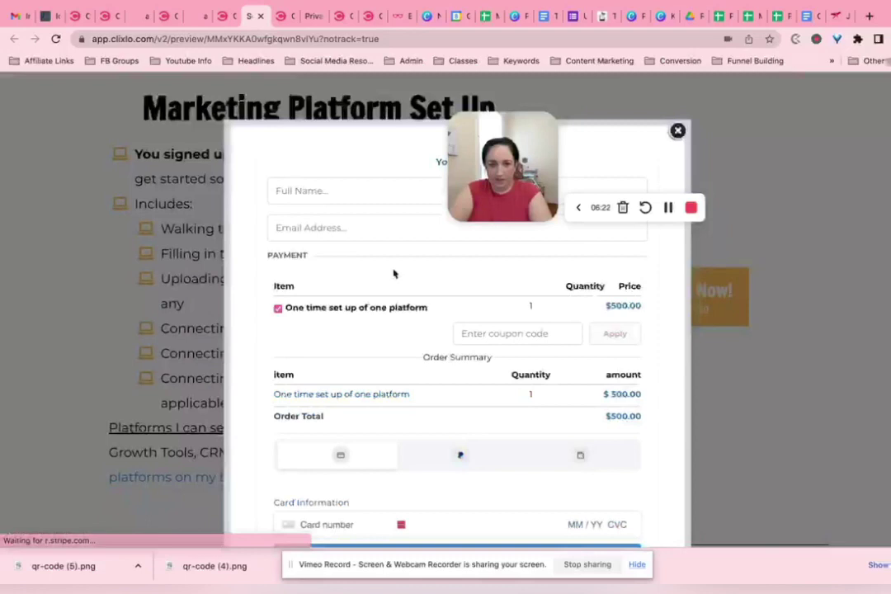
click(278, 308)
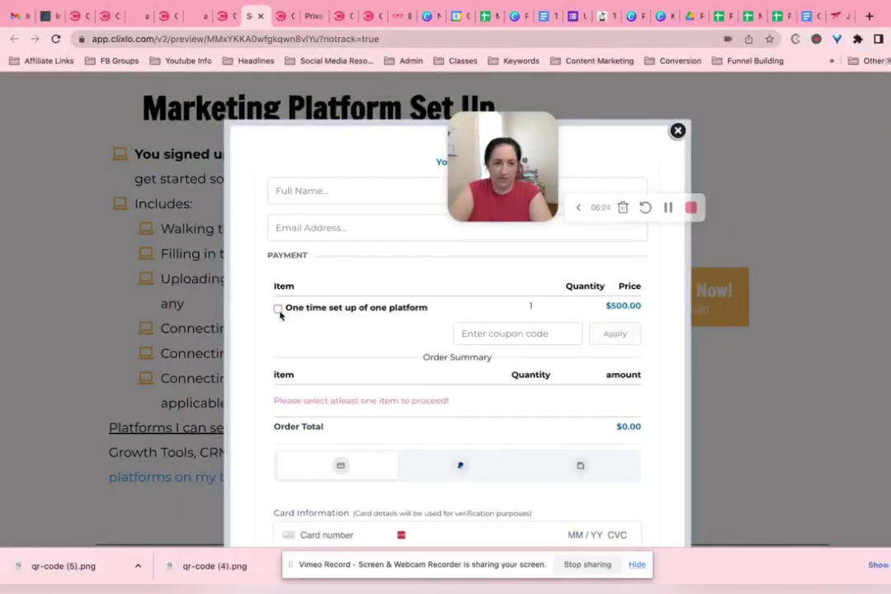
click(278, 309)
scroll(396, 317, down, 2)
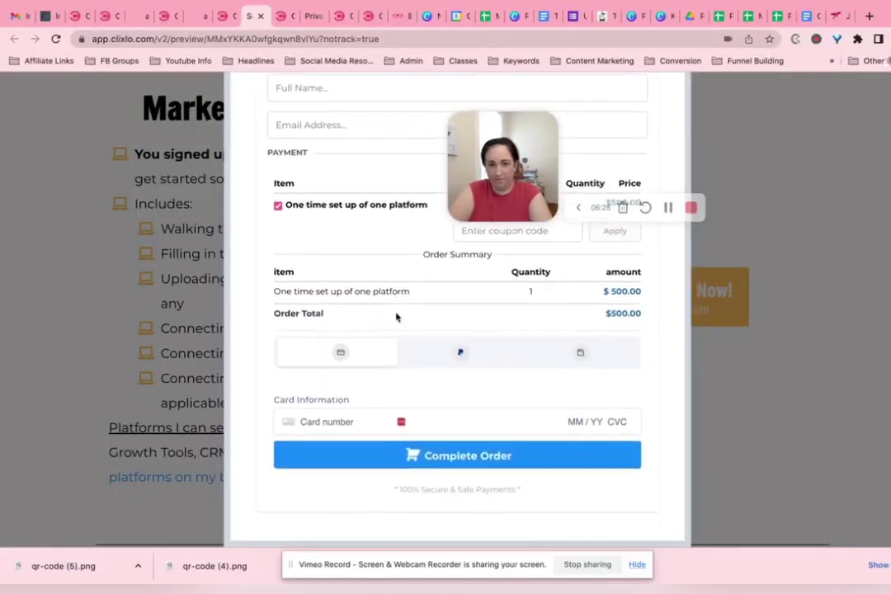
scroll(360, 305, up, 5)
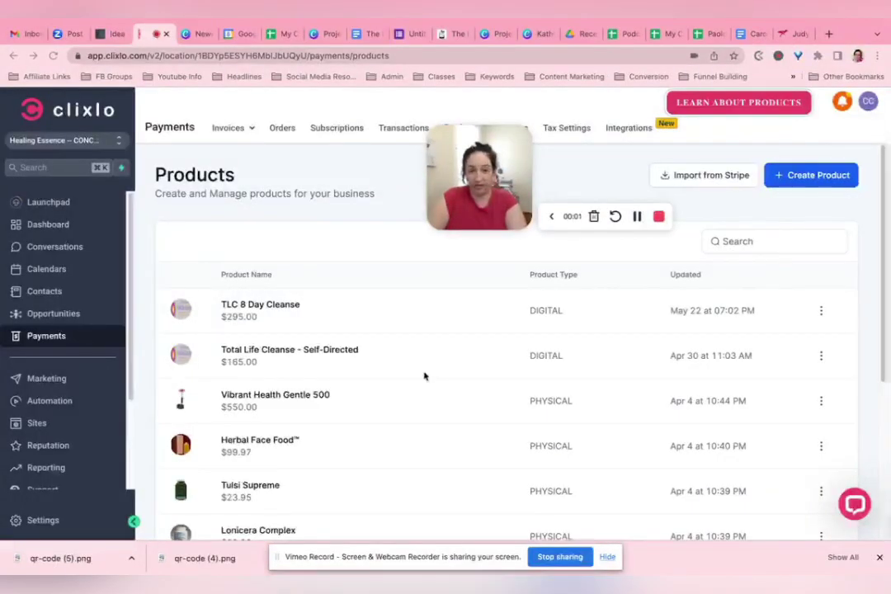
- Browse the Healing Essence account's product list in Payments
scroll(348, 387, down, 3)
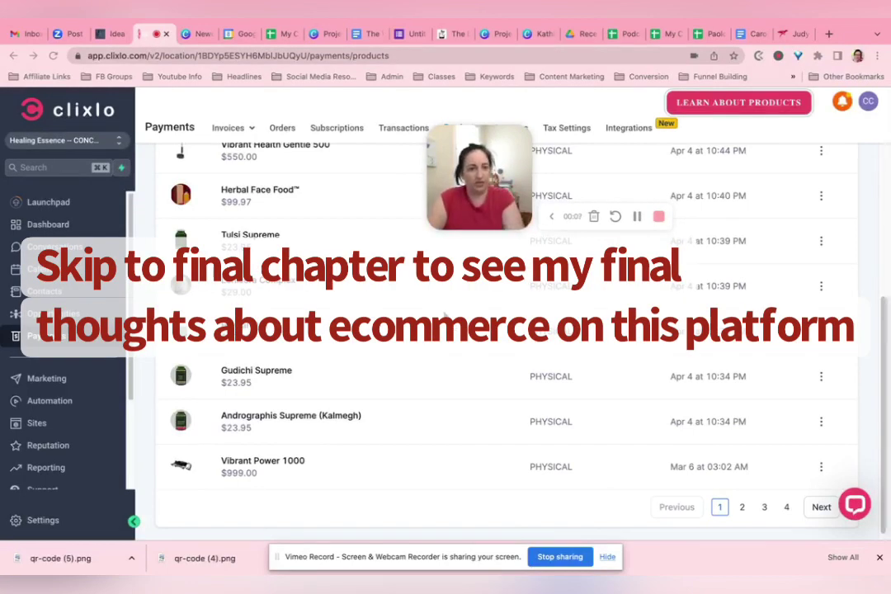
scroll(685, 214, up, 3)
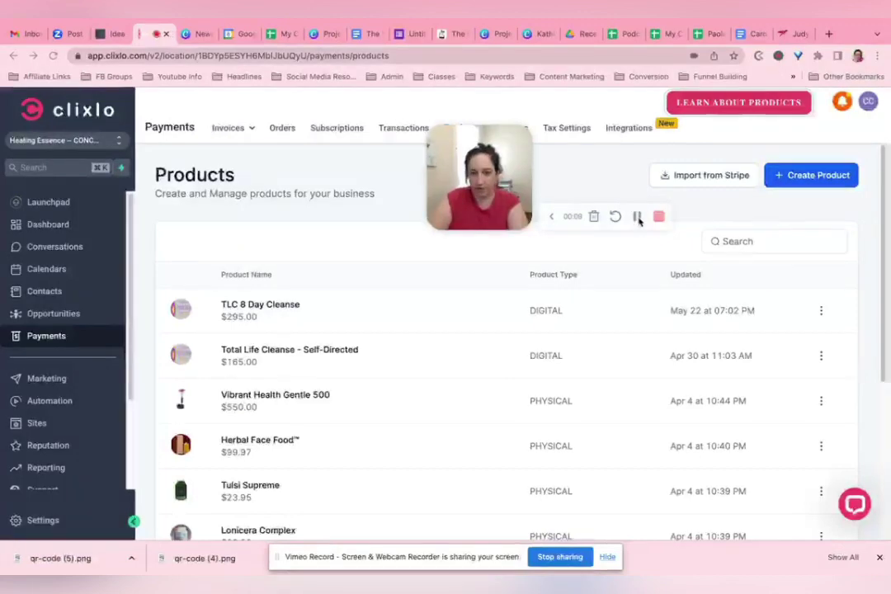
click(637, 216)
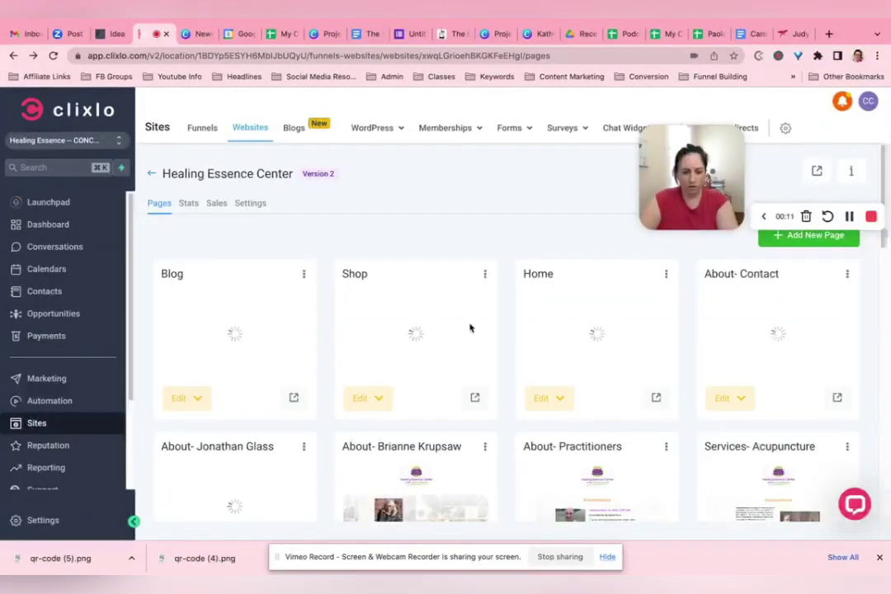
- Start a new product for the Healing Essence Center website's Shop page, choosing Vibrant Health Gentle 500 with the one time price
click(485, 274)
click(430, 333)
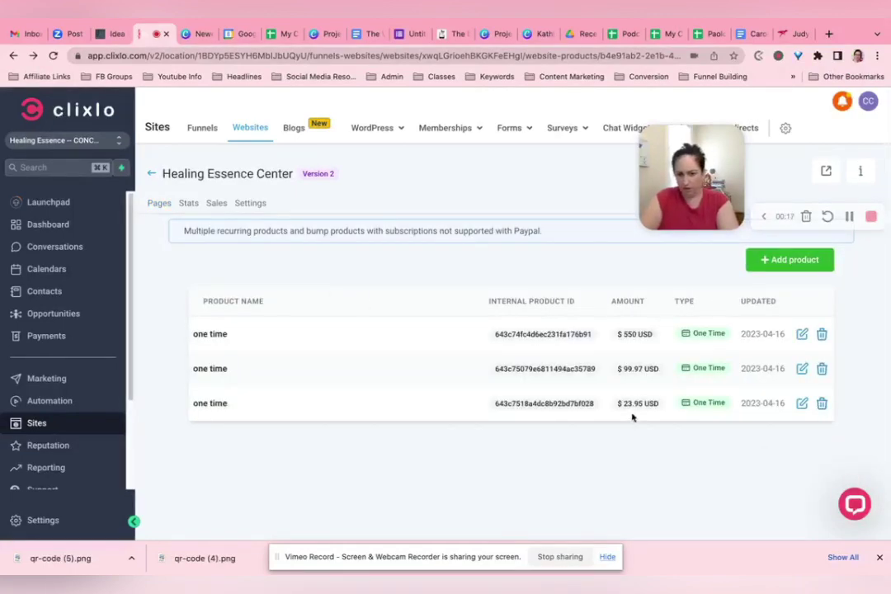
click(817, 261)
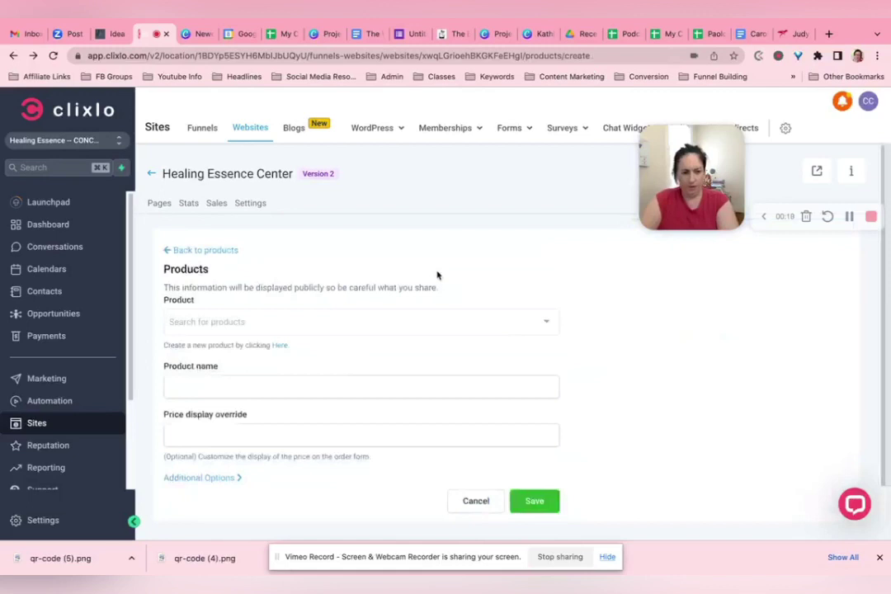
click(405, 318)
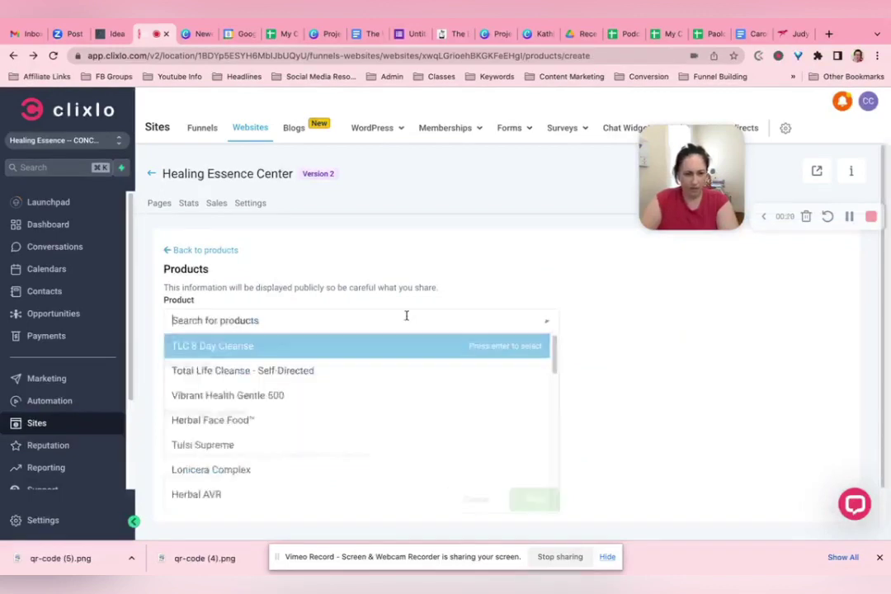
click(340, 396)
click(337, 388)
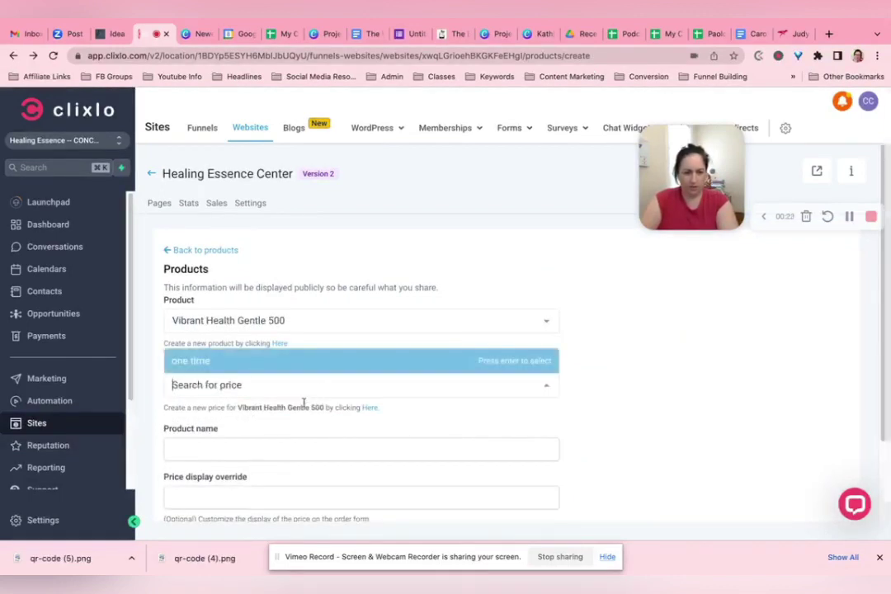
click(236, 363)
- Name the new Shop page product "Vibrant Health Gentle 500" and save it
scroll(235, 365, down, 2)
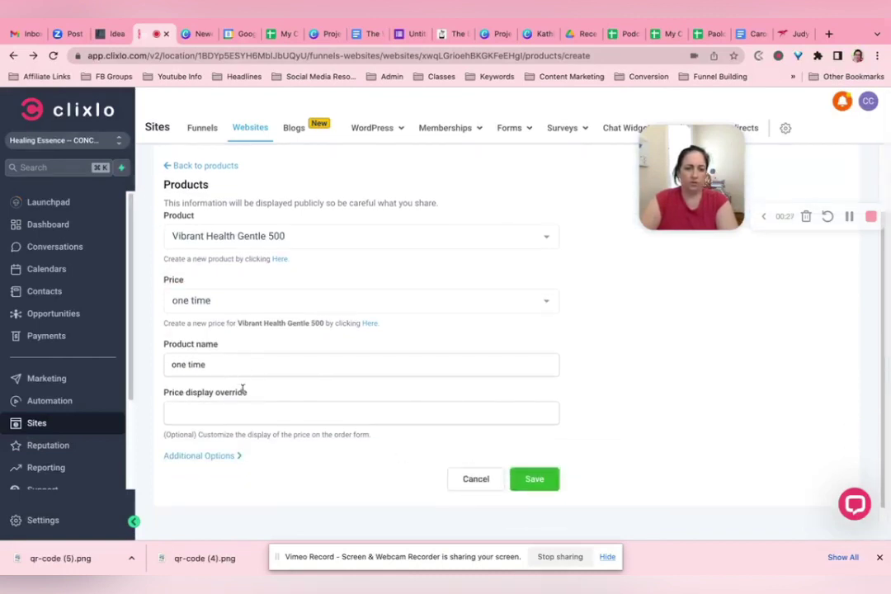
click(221, 368)
triple_click(221, 368)
click(308, 233)
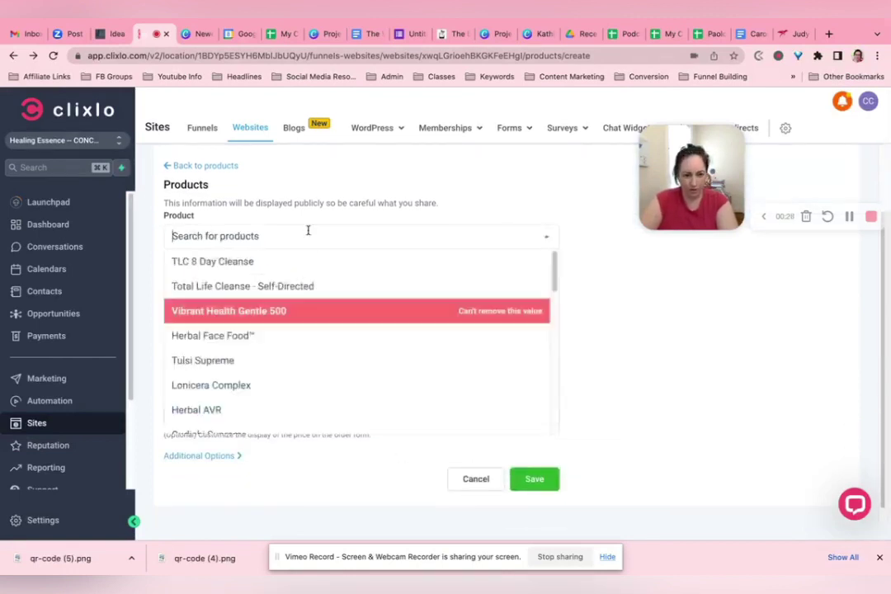
click(581, 295)
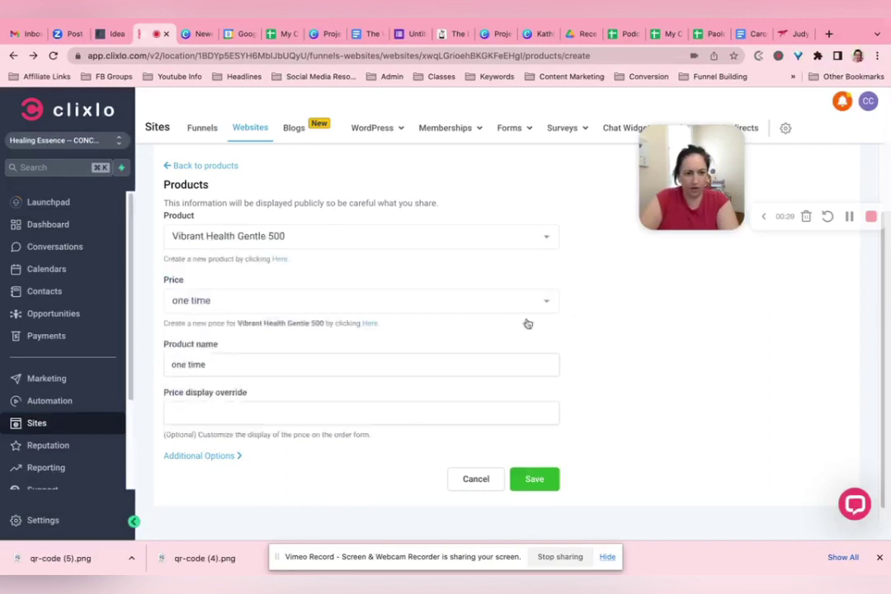
double_click(201, 363)
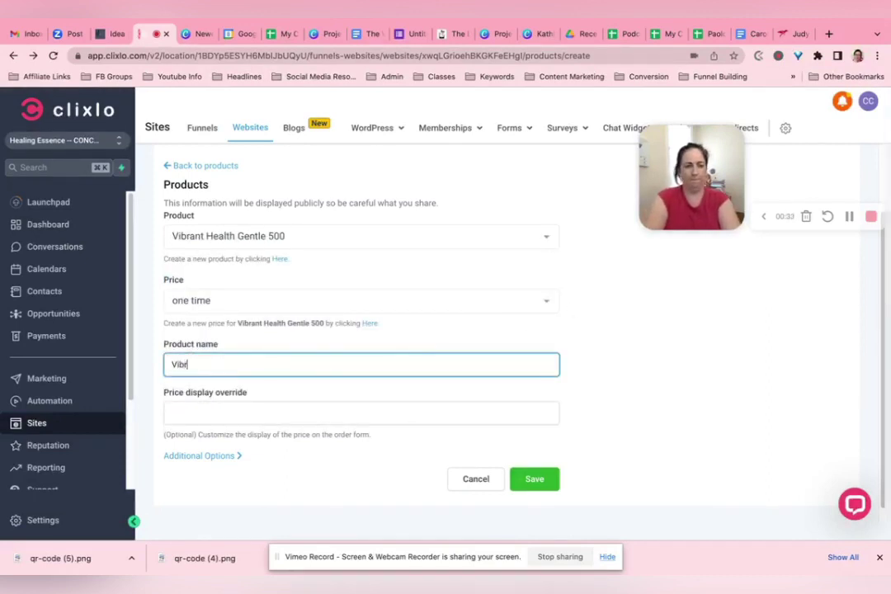
text(Vibrant Health Gentle 500)
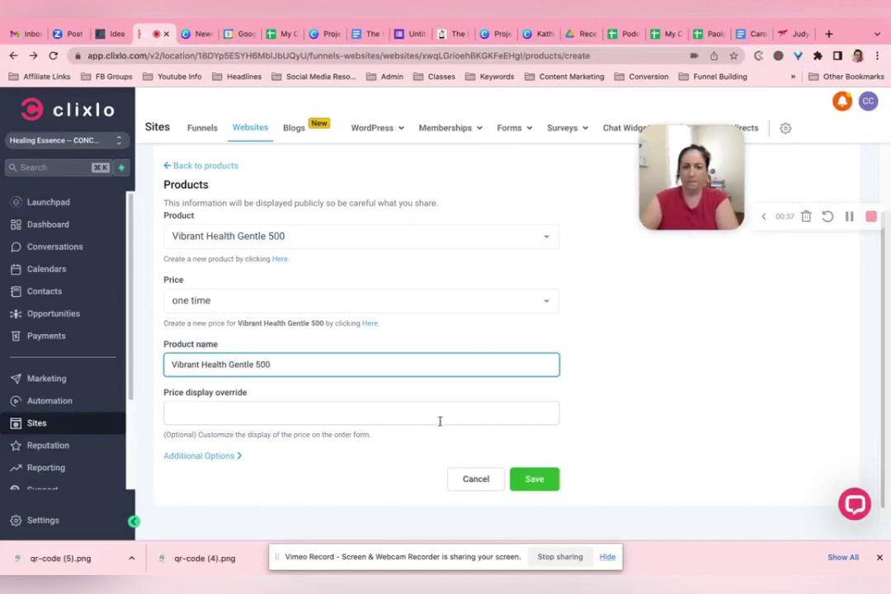
click(530, 482)
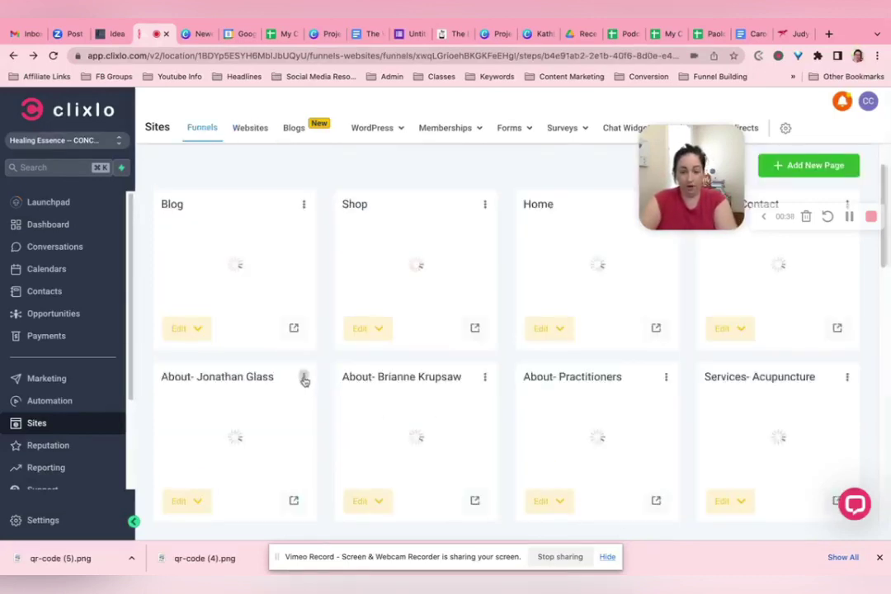
- Add Herbal Face Food with the one time price to the Shop page's products, naming it "Herbal Face Food"
click(487, 205)
click(421, 262)
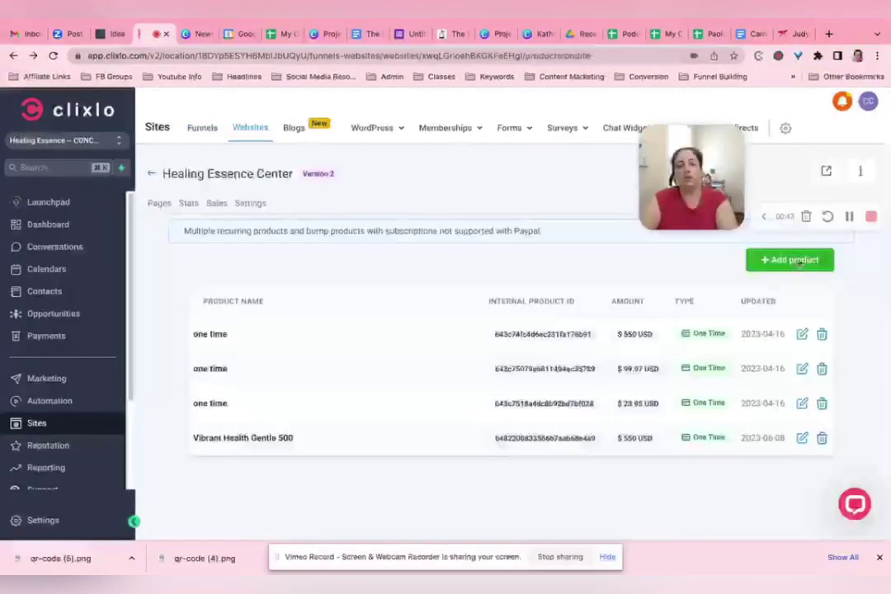
click(795, 260)
click(273, 423)
click(198, 360)
triple_click(311, 460)
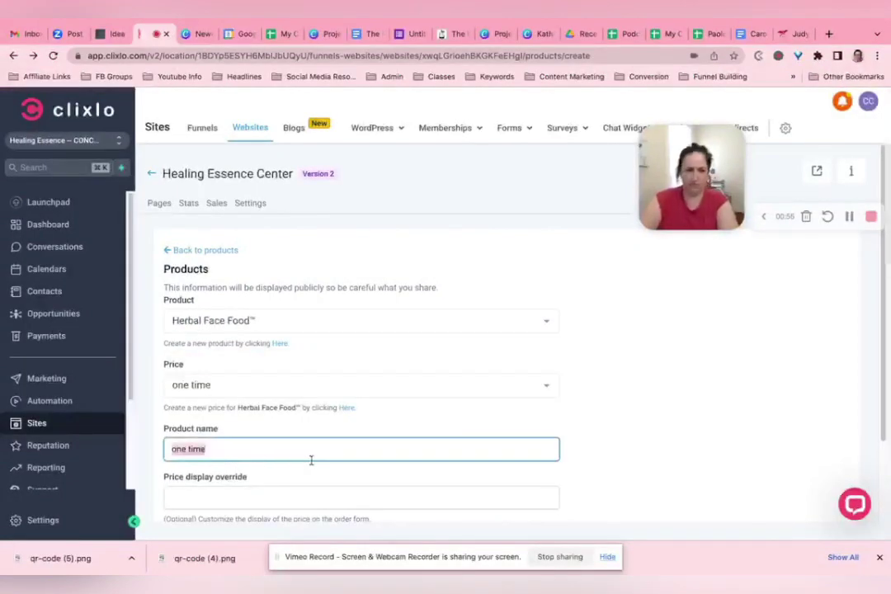
text(Herbal Face Food)
scroll(471, 413, down, 2)
click(474, 465)
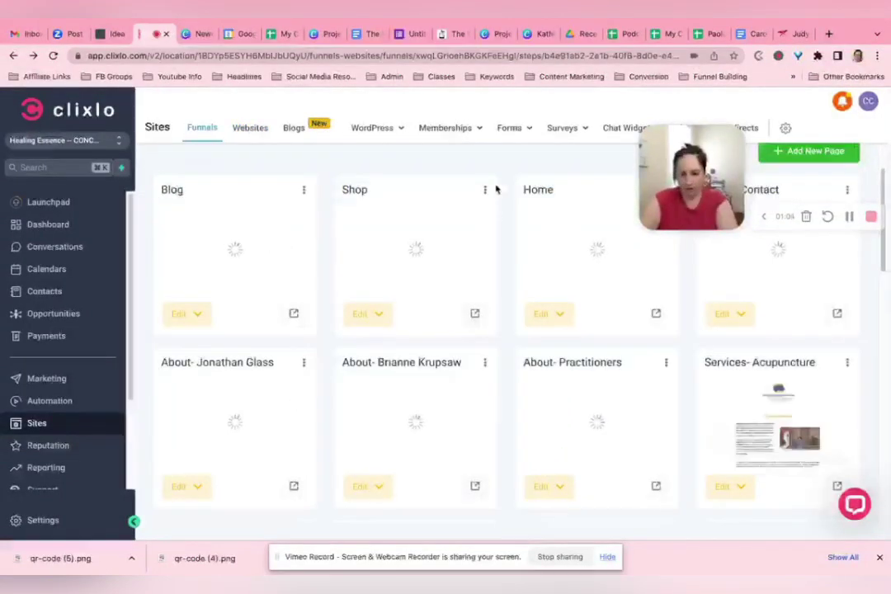
- Open the Shop page for editing and add a new section with a one-column row below the Feature Headline section
click(377, 320)
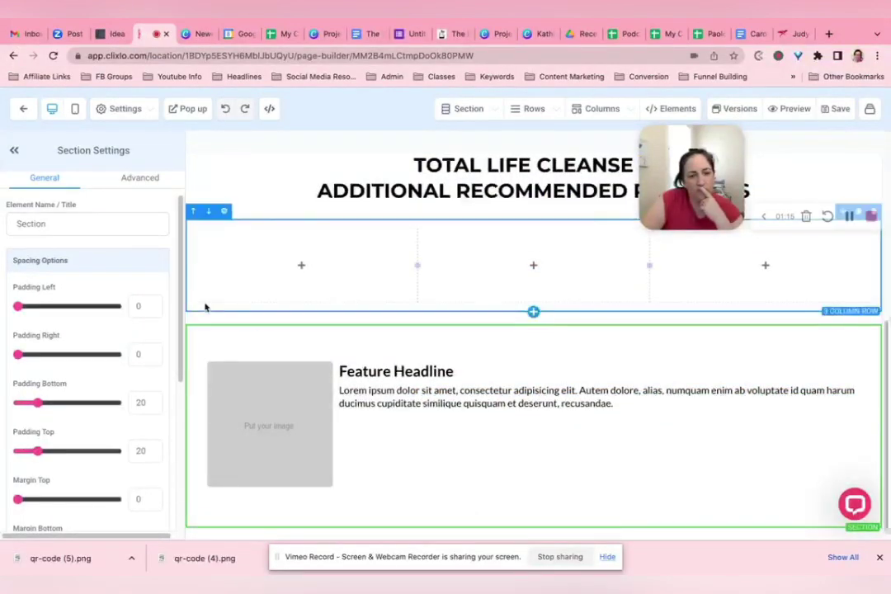
scroll(206, 307, up, 3)
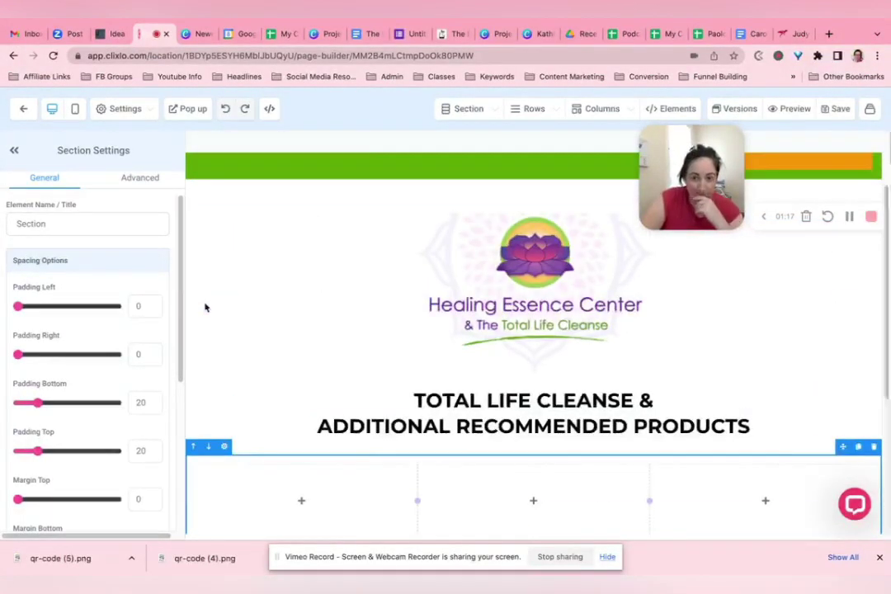
scroll(344, 361, down, 3)
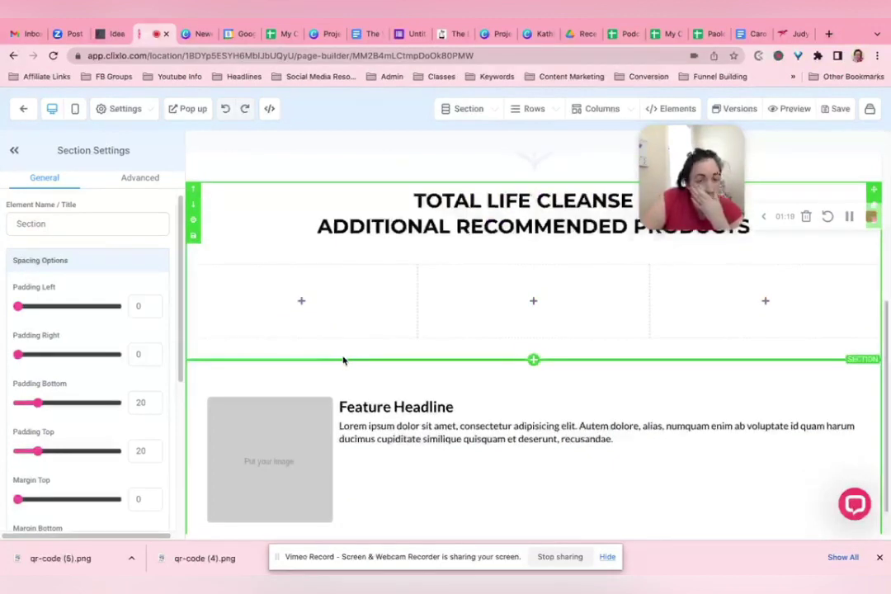
scroll(398, 400, down, 1)
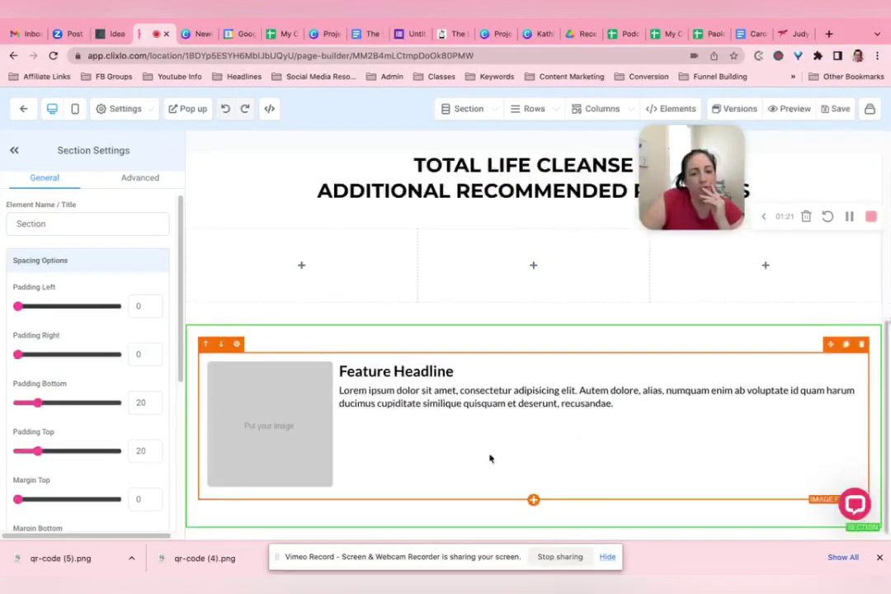
click(534, 526)
click(667, 167)
click(732, 195)
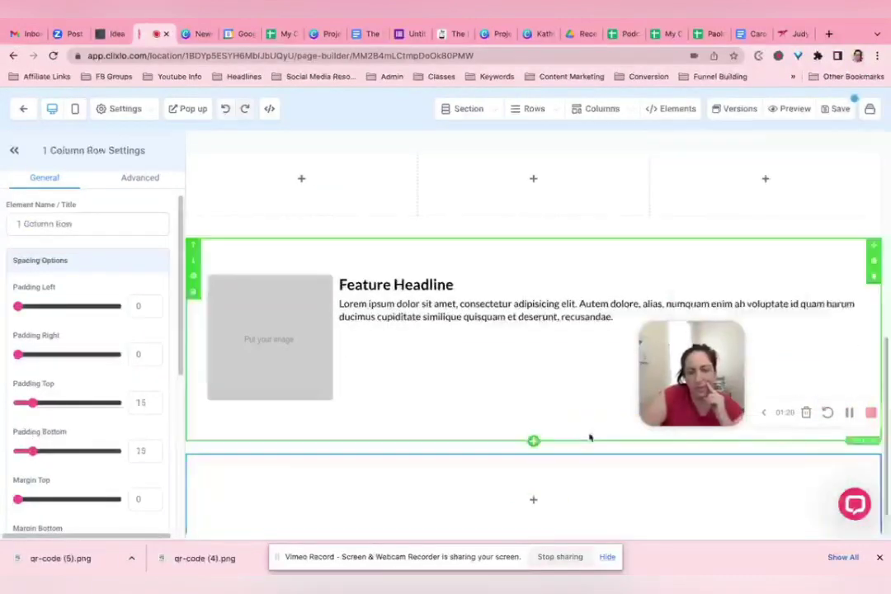
- Insert a one-step order form into the new one-column row of the Shop page
click(533, 499)
click(752, 462)
scroll(487, 334, down, 5)
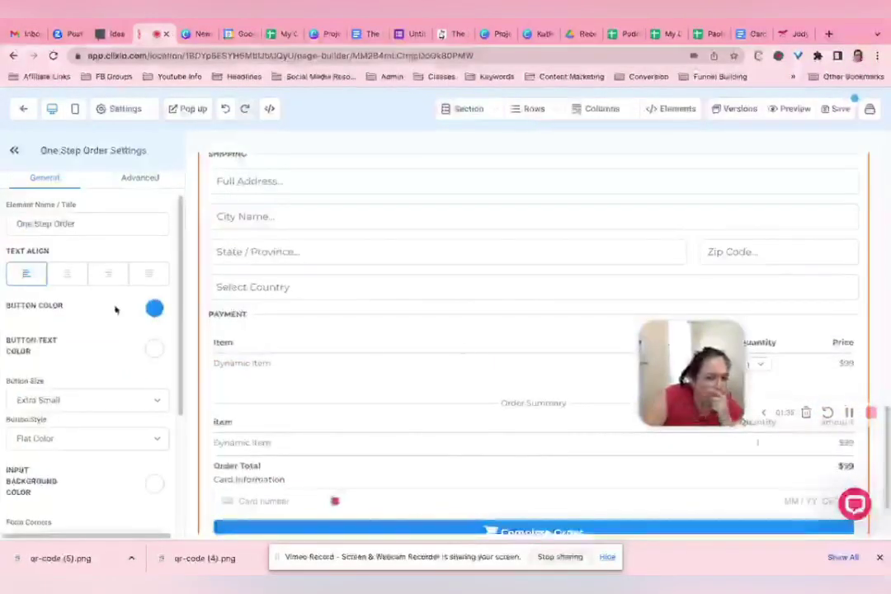
- Examine the one-step order form's advanced settings, including its main product, order bump and coupon options
click(140, 179)
scroll(83, 330, down, 15)
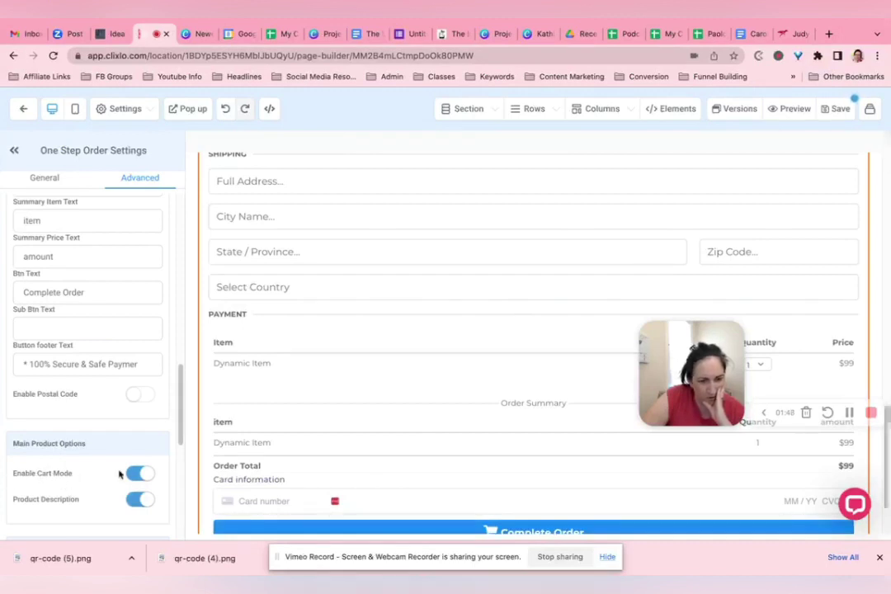
scroll(54, 479, down, 3)
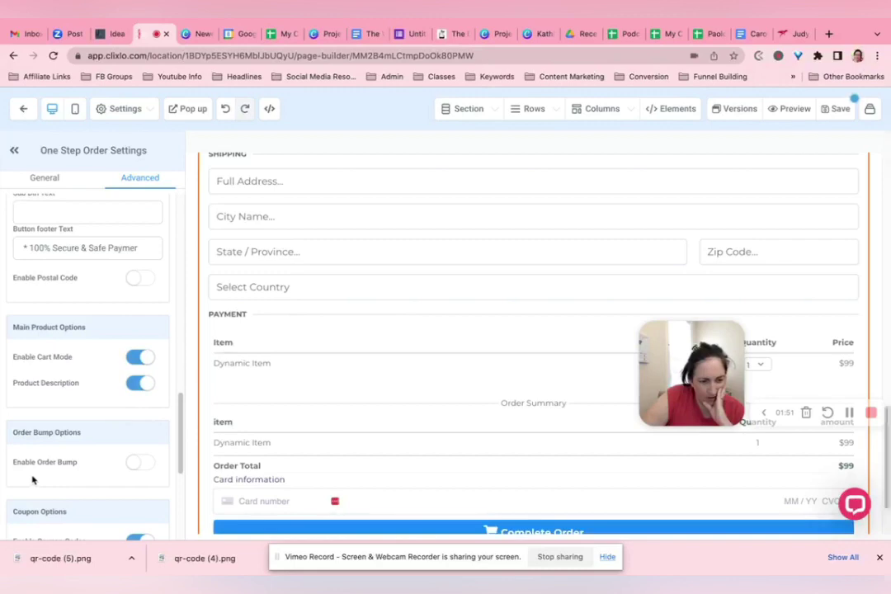
scroll(66, 475, down, 6)
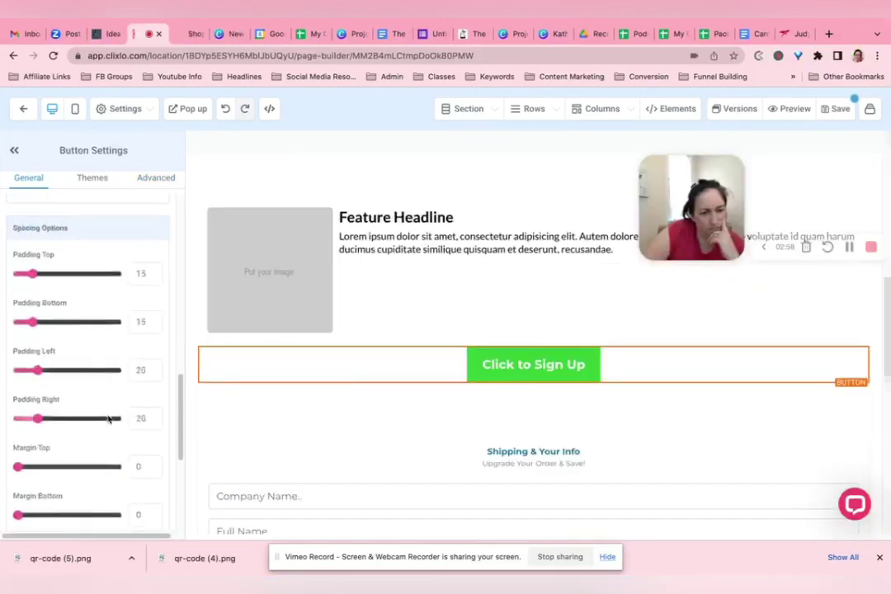
- Link the "Click to Sign Up" button below the Feature Headline to a one click up/down sell product, choosing Vibrant Health Gentle 500
scroll(108, 419, down, 6)
click(96, 491)
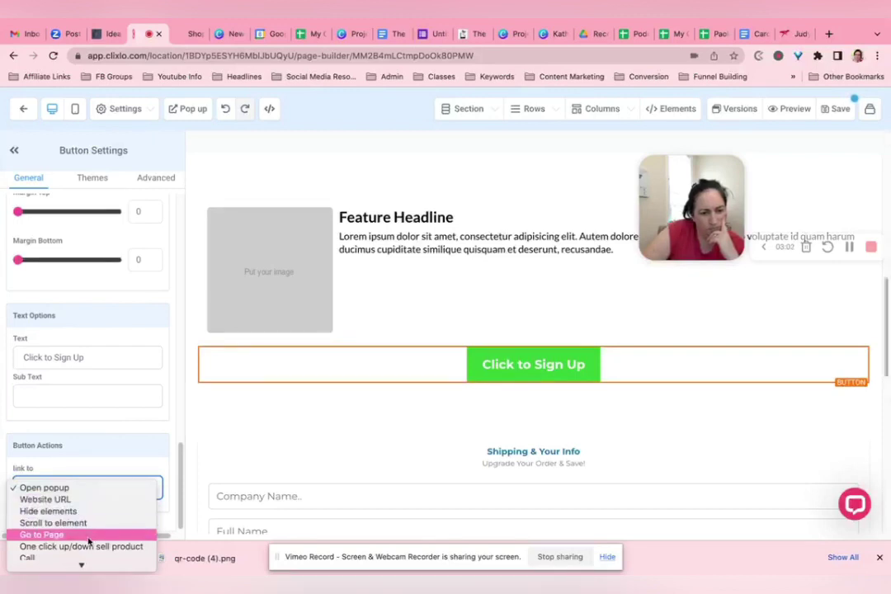
scroll(92, 552, down, 2)
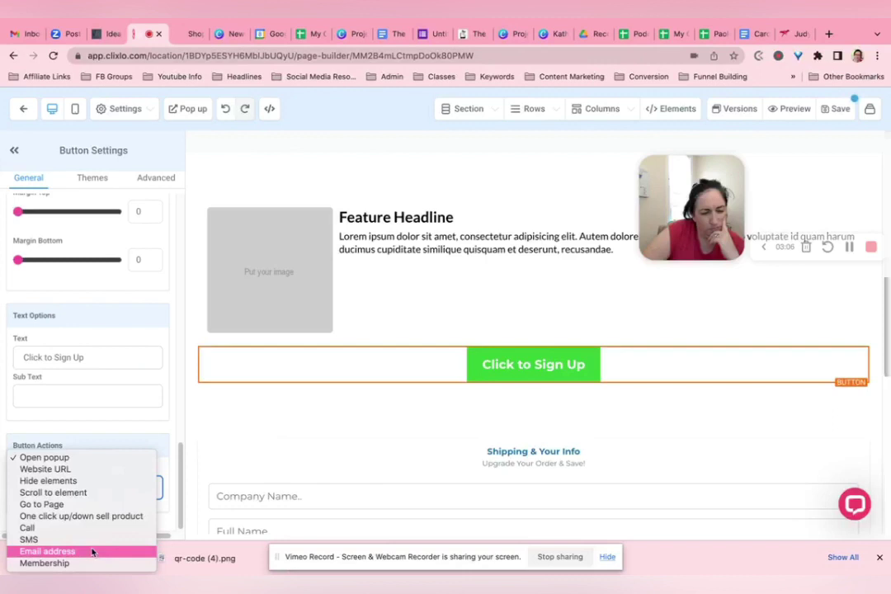
click(87, 521)
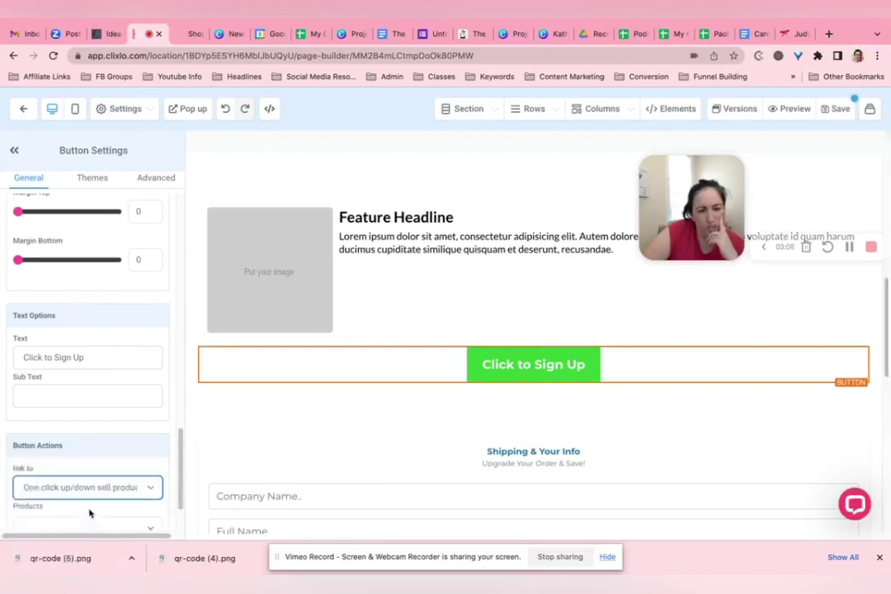
click(92, 528)
scroll(92, 533, down, 2)
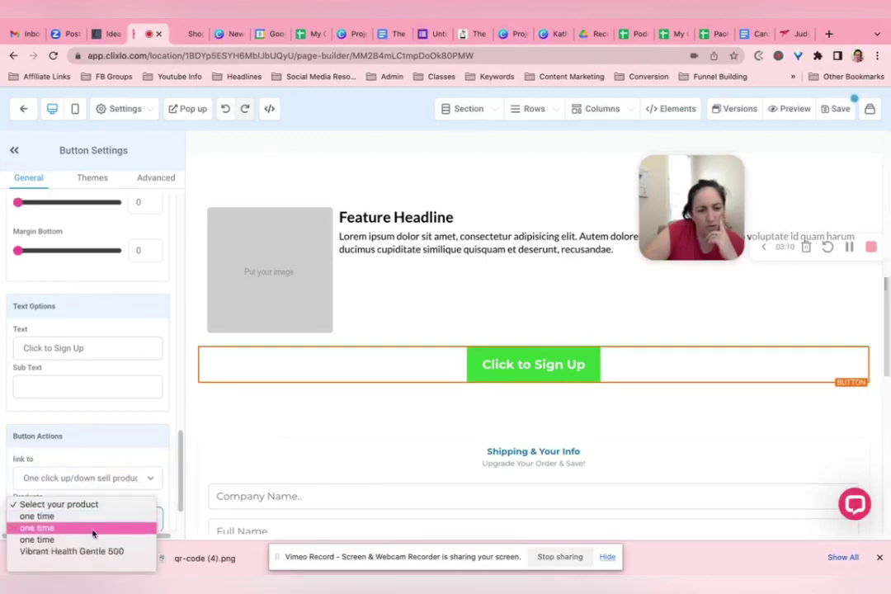
click(85, 551)
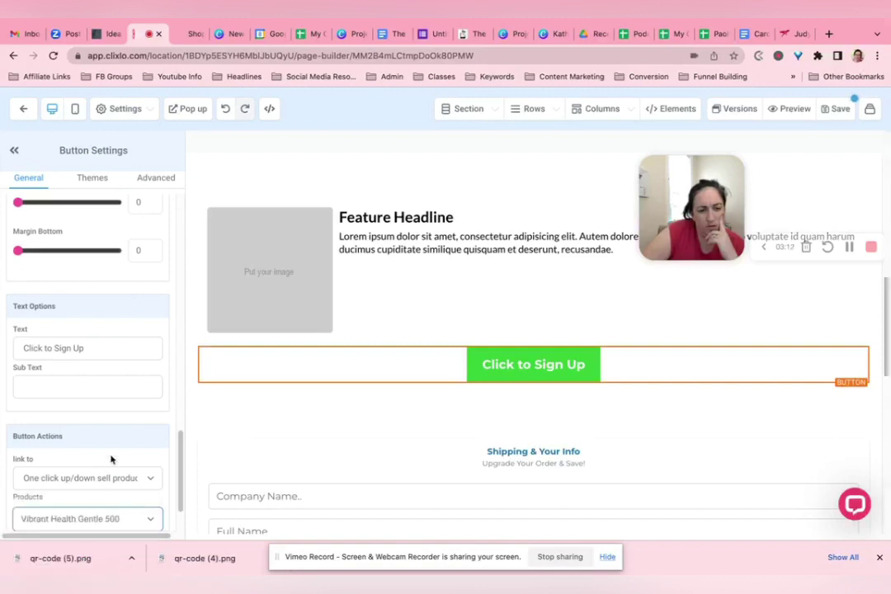
- Set the sign-up button's sale action to Go to Page and open the choice of destination page
scroll(112, 458, down, 2)
click(110, 490)
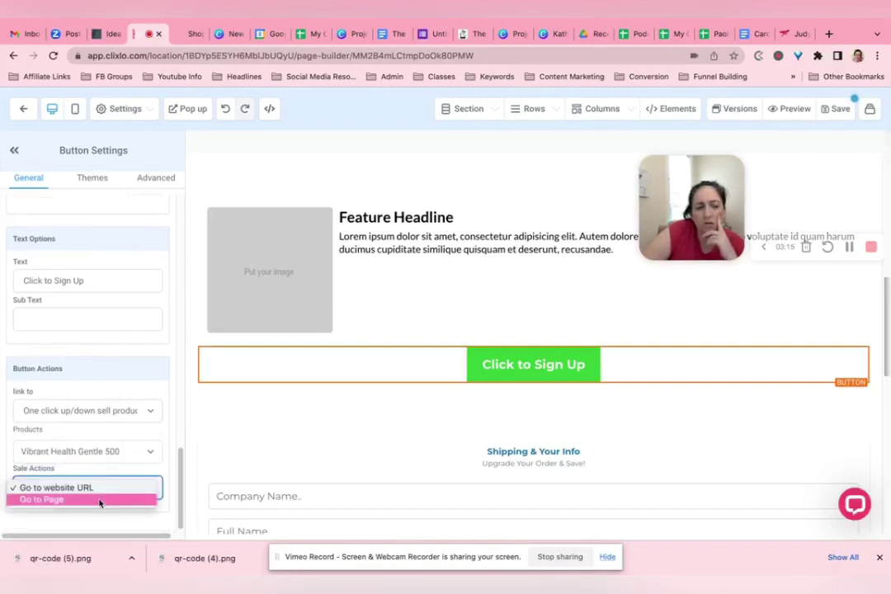
click(99, 503)
click(96, 521)
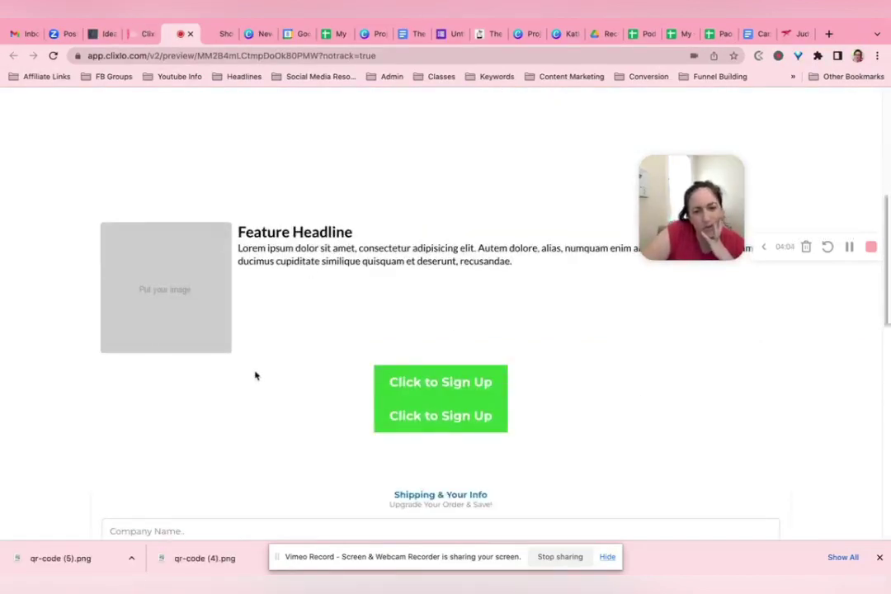
- Review the Shop page preview with its sign-up buttons and order form, close it, and check the second button's action settings
scroll(256, 376, down, 10)
scroll(256, 376, up, 5)
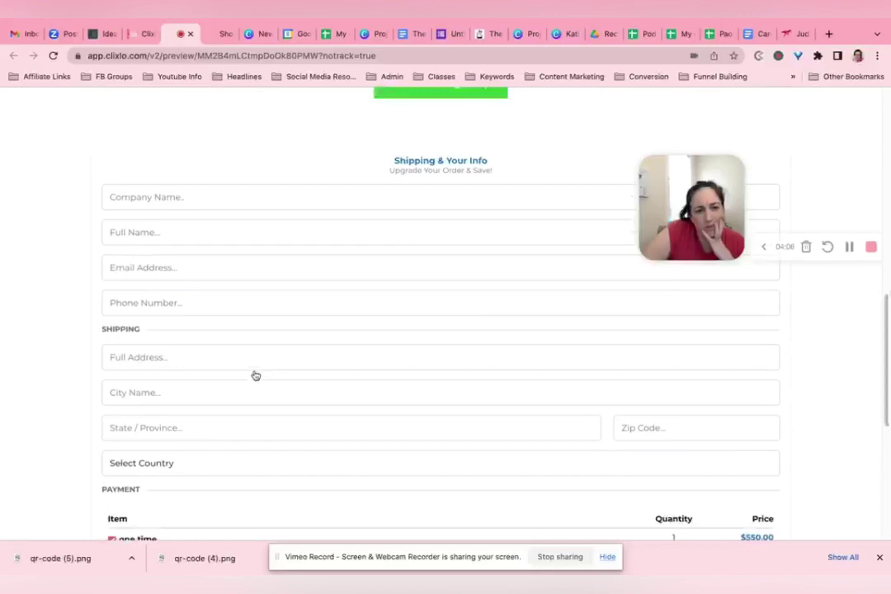
scroll(256, 375, up, 10)
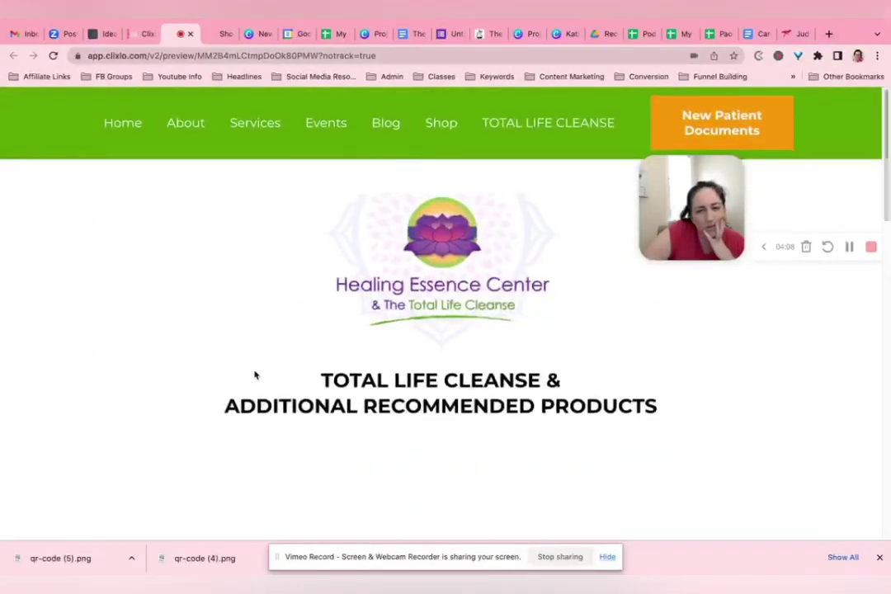
scroll(255, 375, down, 5)
key(super+w)
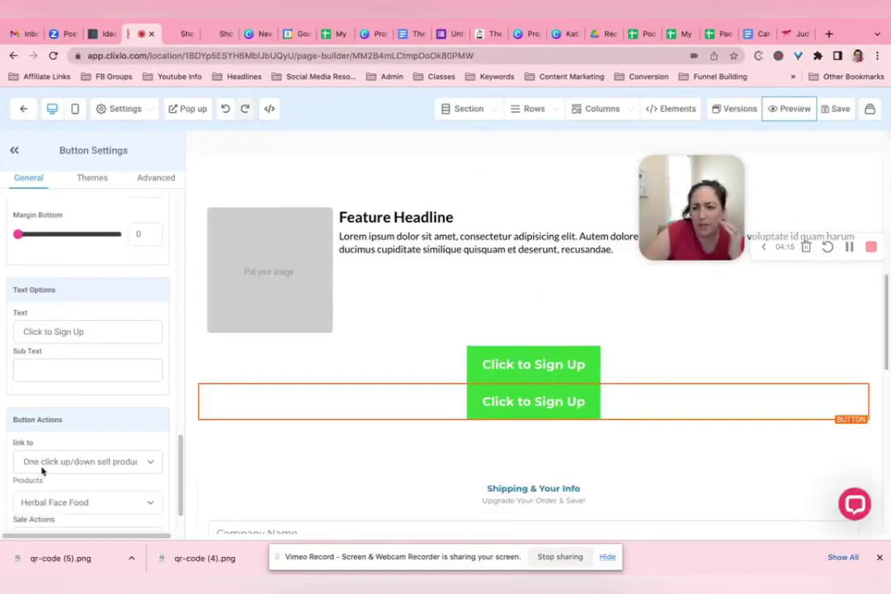
scroll(43, 511, down, 1)
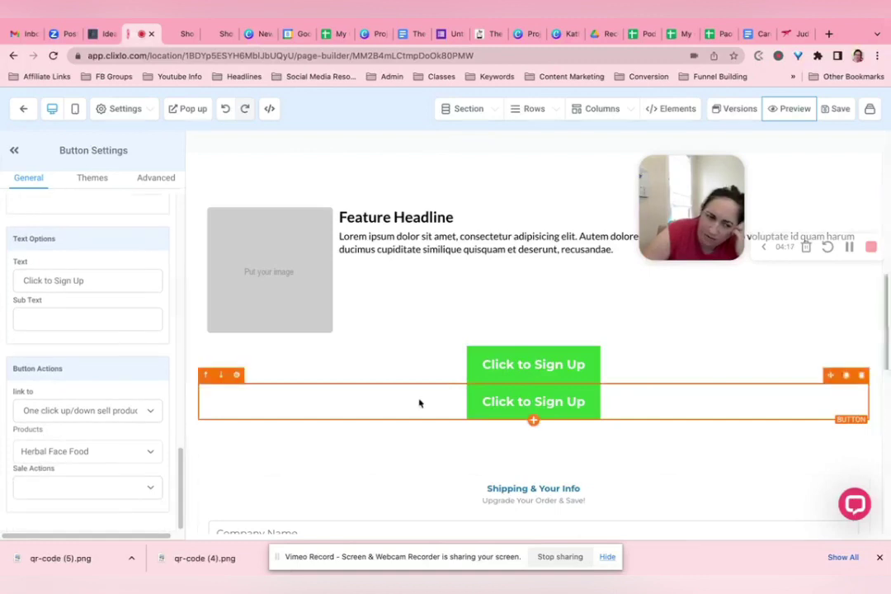
scroll(420, 403, down, 5)
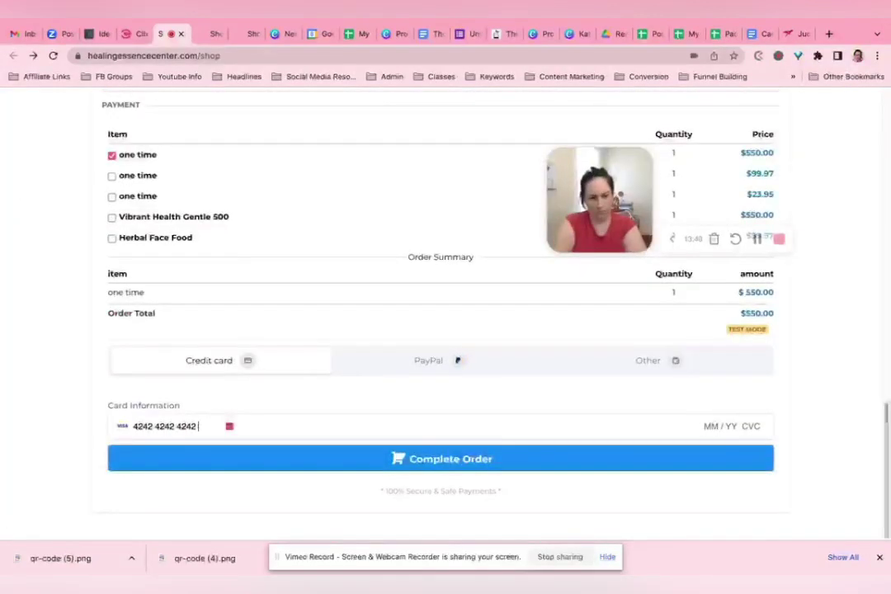
- Complete the Shop page order with the test card details and try the one-click upsell on the order confirmation page
text(4242052511)
click(309, 454)
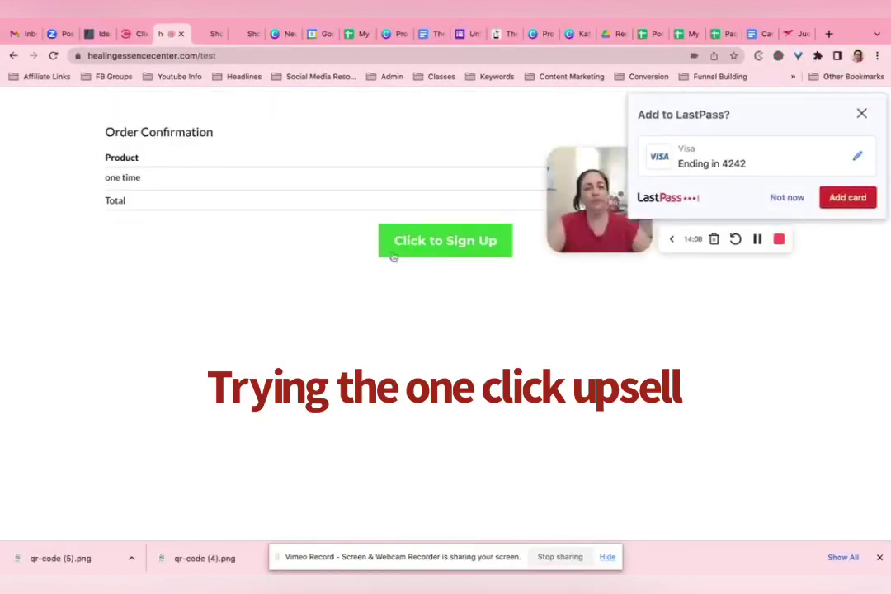
click(422, 248)
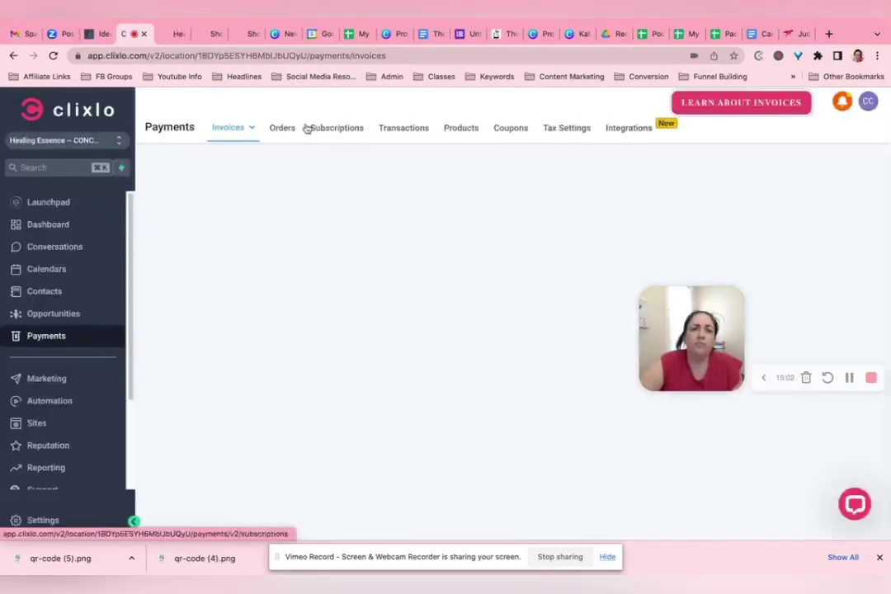
- Check the orders list in Clixlo's payments area and examine the details of the most recent order
click(287, 130)
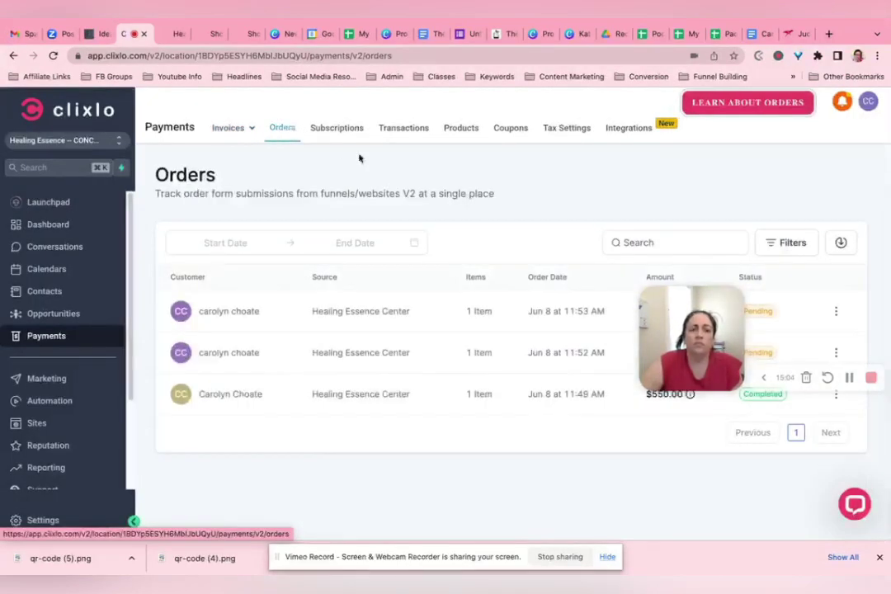
drag(725, 324, 507, 191)
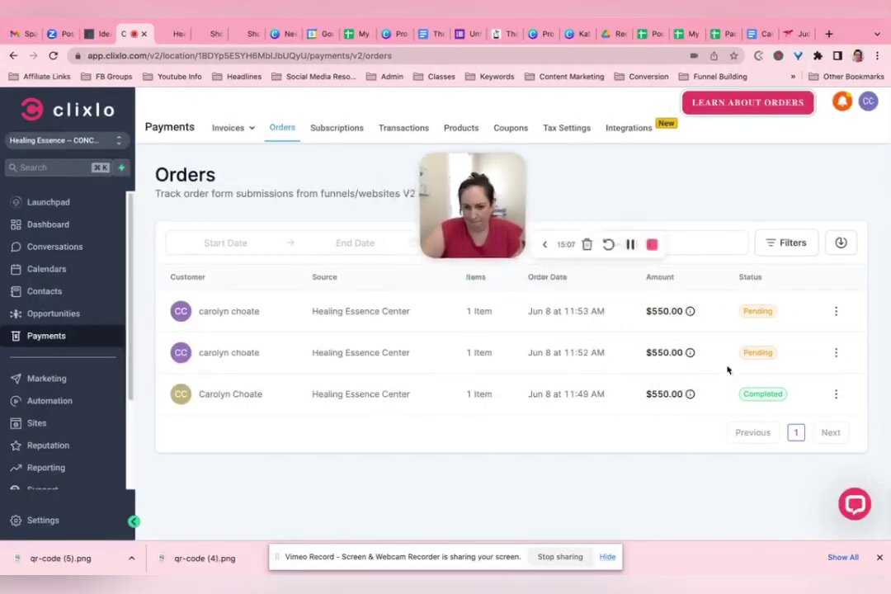
click(562, 327)
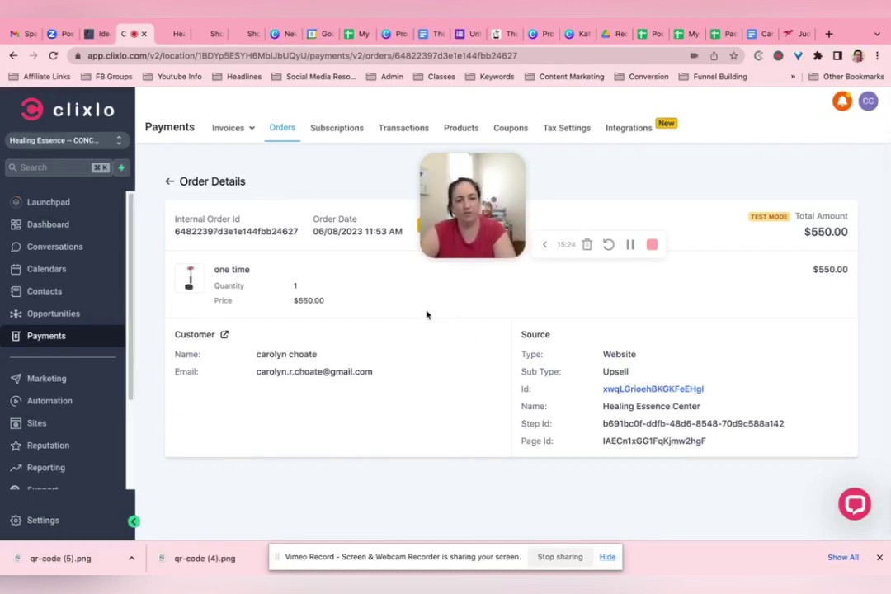
click(170, 183)
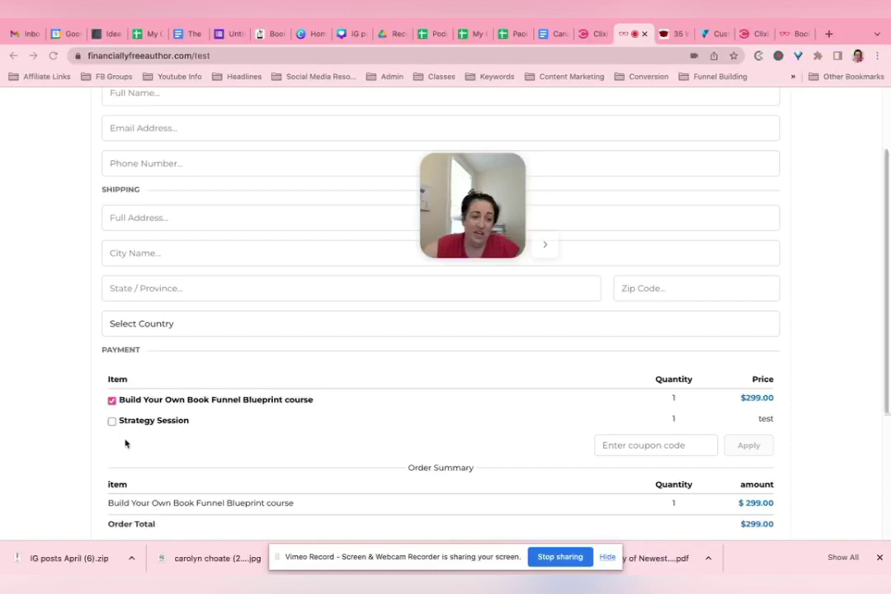
- Add the Strategy Session to the course on the live test page's order form and review the order summary and payment section
scroll(124, 425, down, 5)
scroll(139, 352, up, 5)
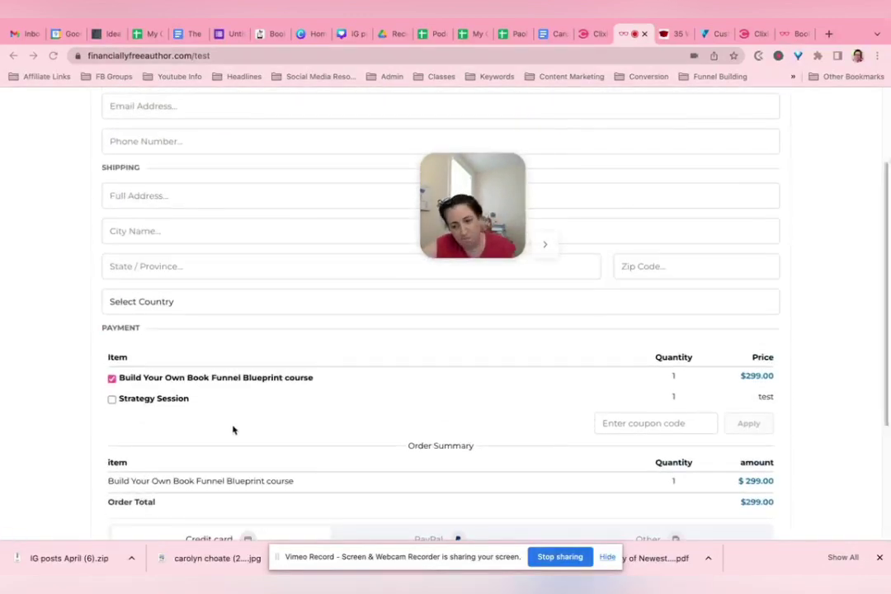
click(112, 400)
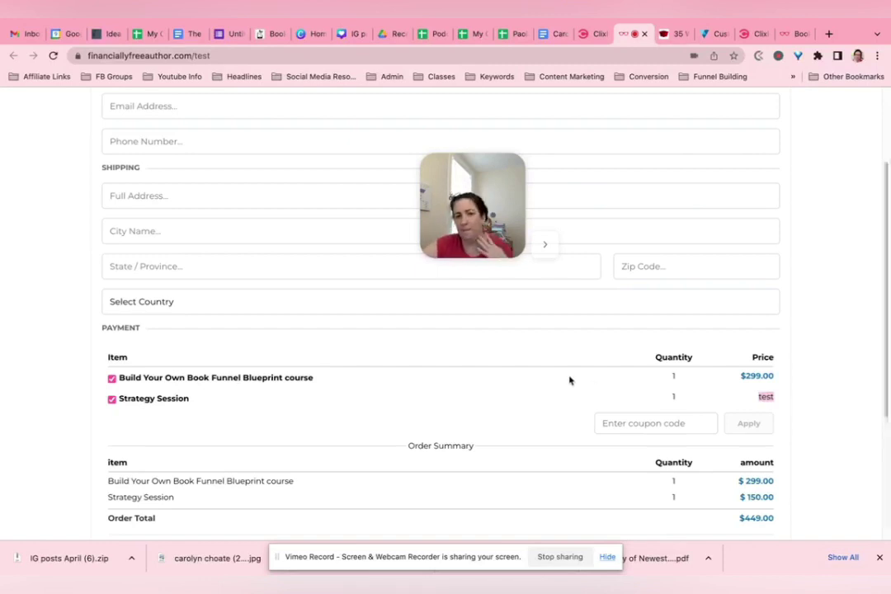
scroll(569, 381, down, 2)
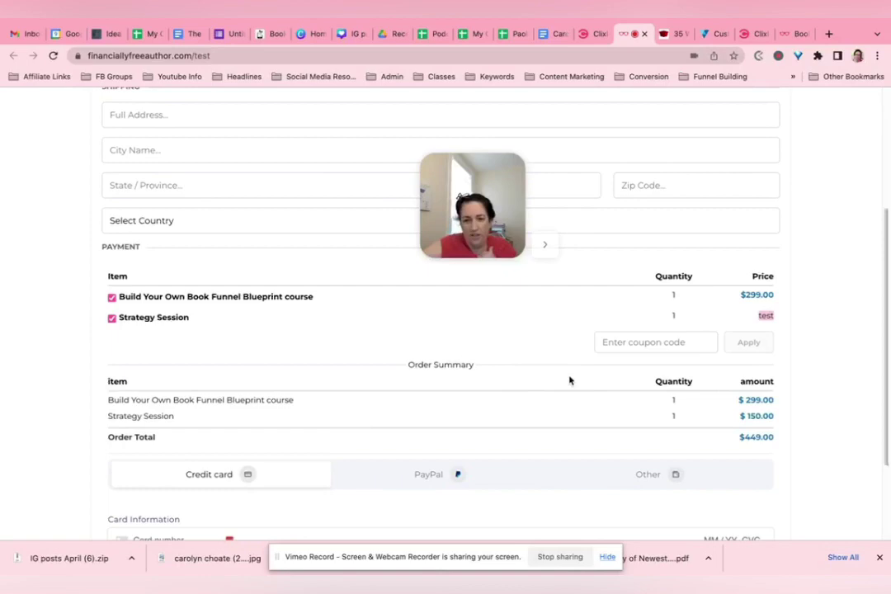
scroll(569, 380, up, 4)
scroll(570, 381, down, 6)
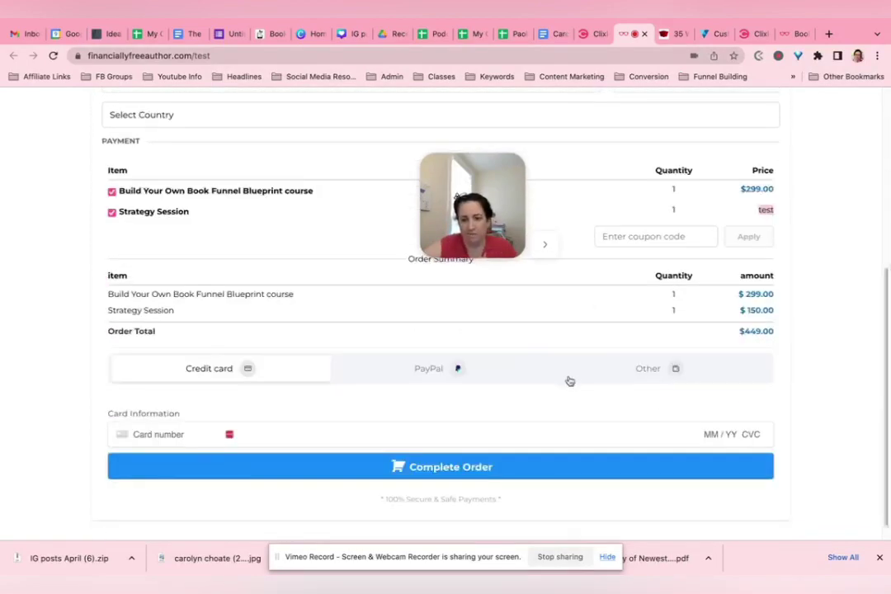
scroll(569, 380, up, 7)
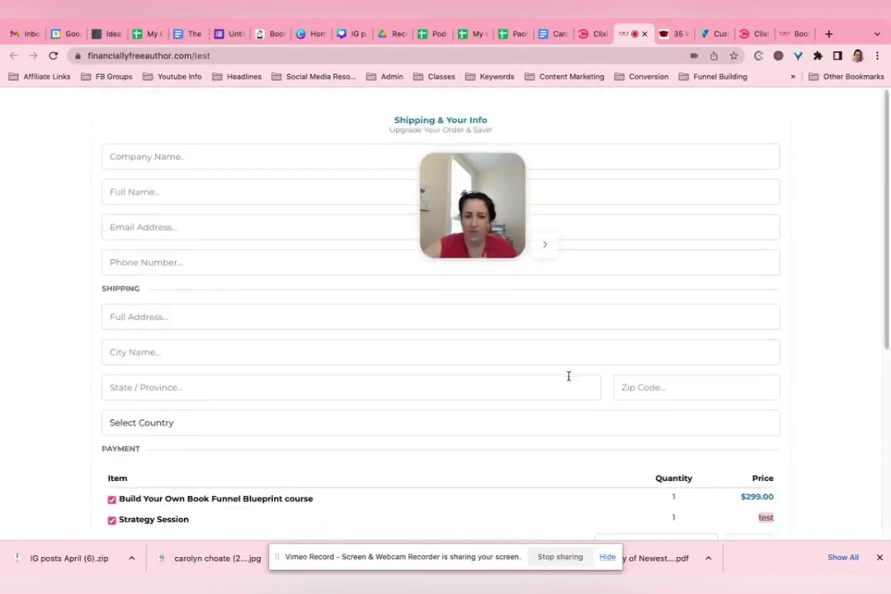
scroll(568, 376, down, 6)
- Switch back to the Clixlo funnel steps and open the test page for editing
click(588, 34)
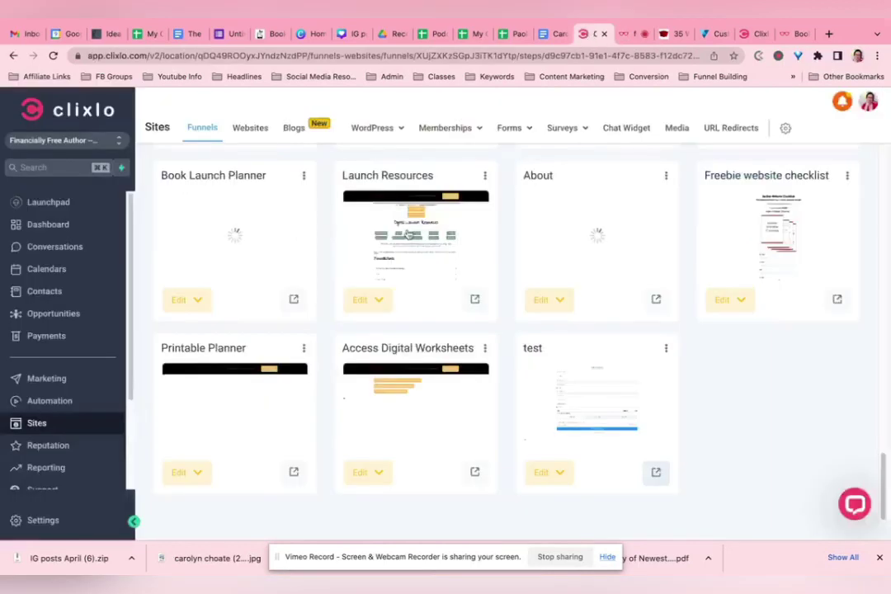
click(566, 478)
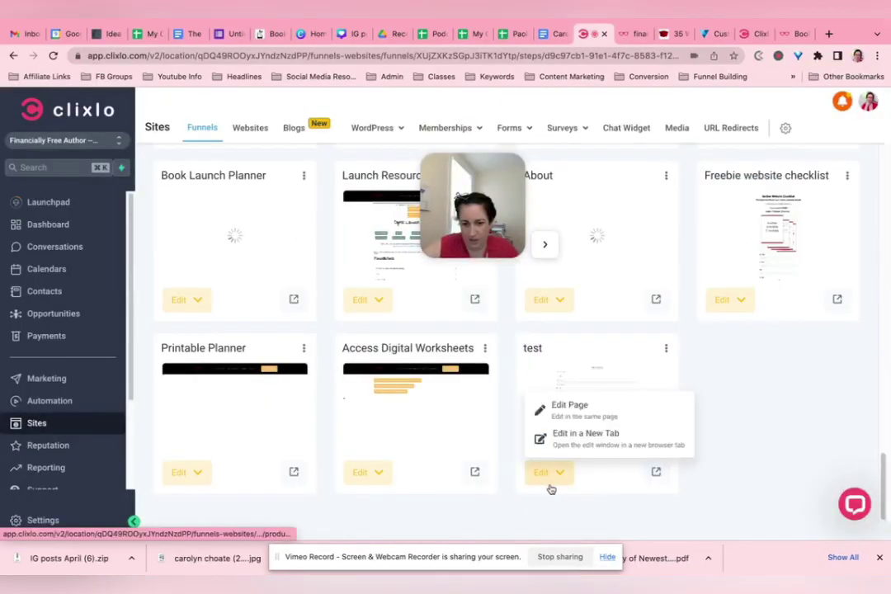
click(563, 411)
- Alternate the selected product between the Book Funnel Blueprint course and Strategy Session in the test page preview, ending on Strategy Session
scroll(382, 302, up, 5)
scroll(382, 302, down, 3)
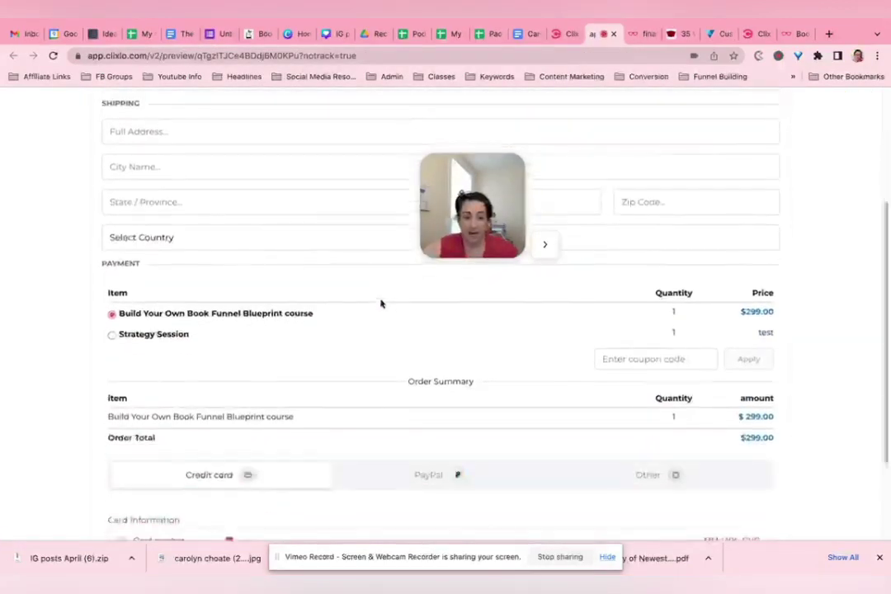
click(111, 336)
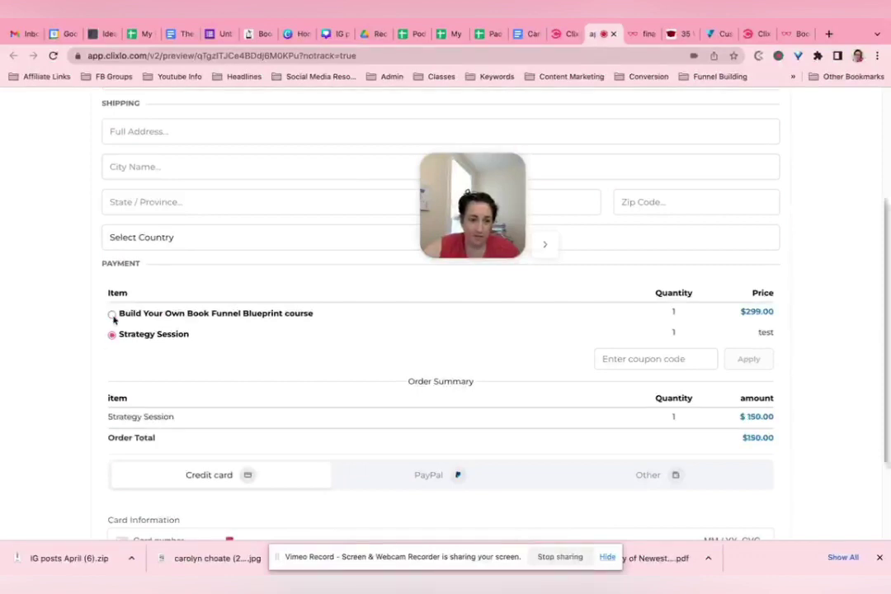
click(111, 314)
click(111, 335)
click(111, 313)
click(112, 336)
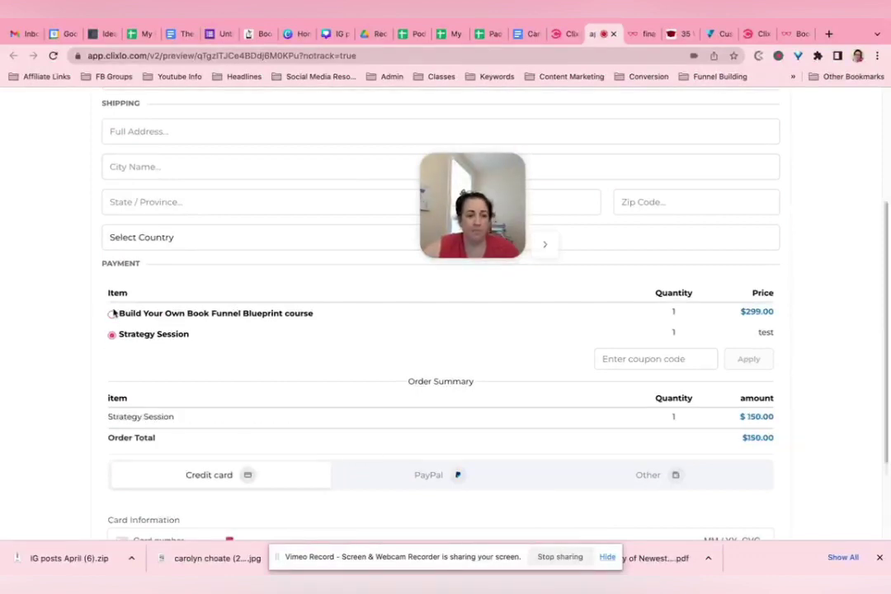
click(112, 314)
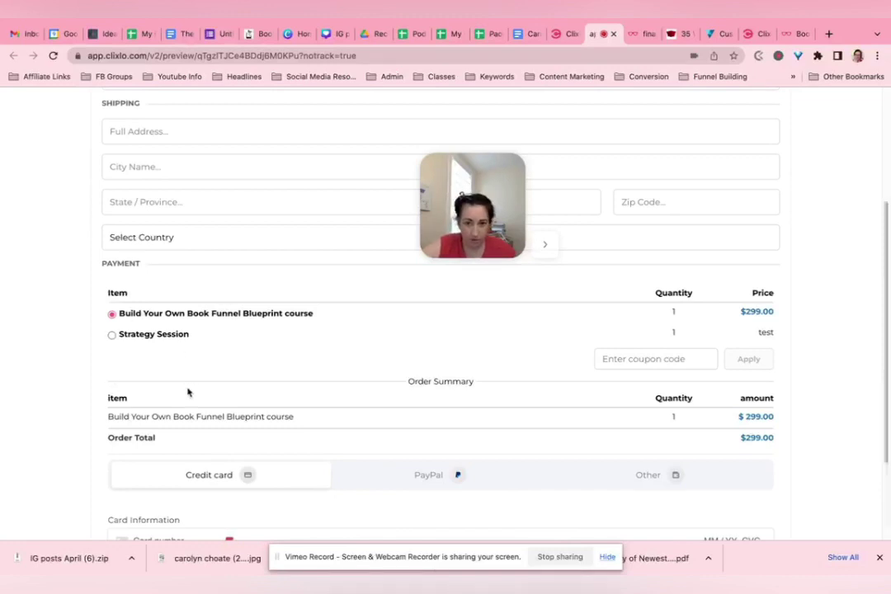
click(112, 335)
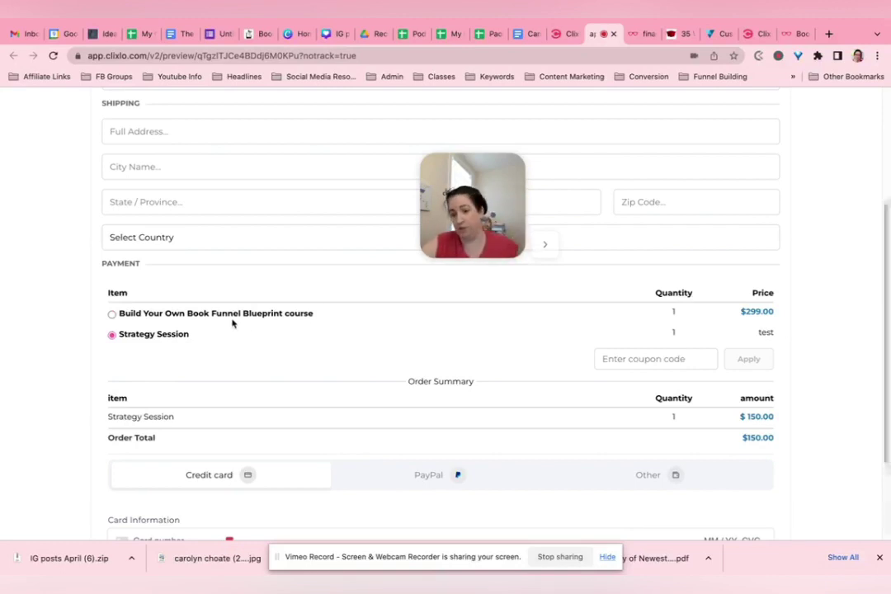
- Leave the test page's editor for the website pages list and decline saving the address in LastPass
click(564, 34)
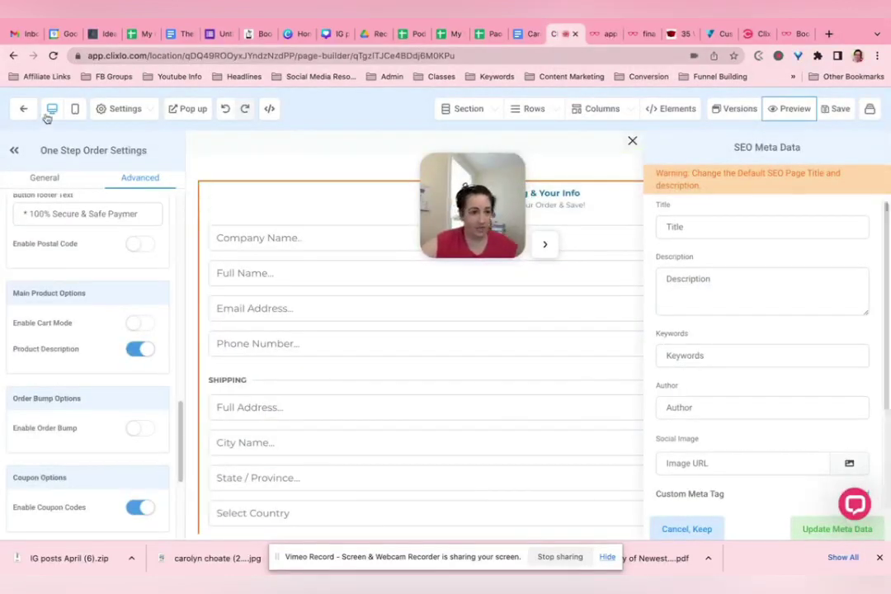
click(21, 112)
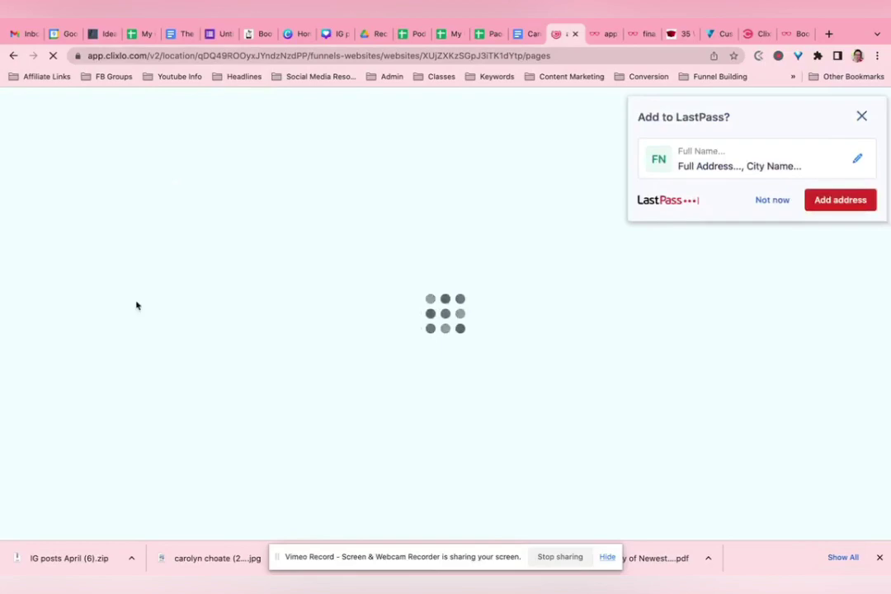
click(750, 198)
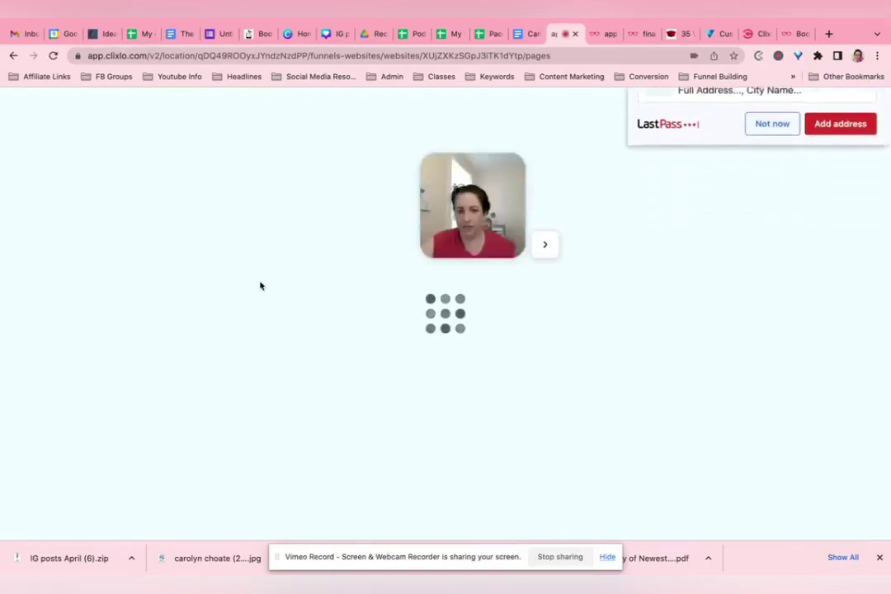
- Open the Shopify integration form to examine its access token and store name fields
click(599, 401)
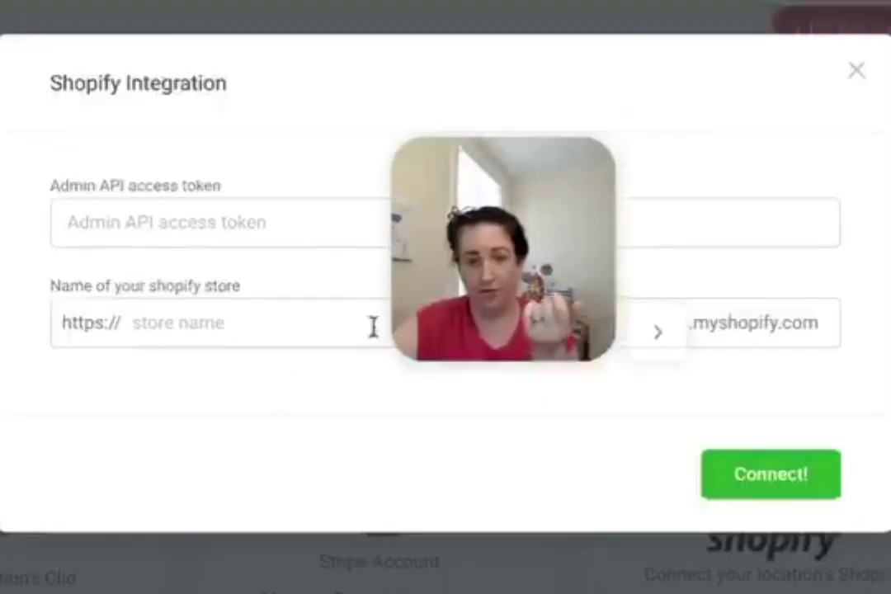
drag(479, 325, 304, 552)
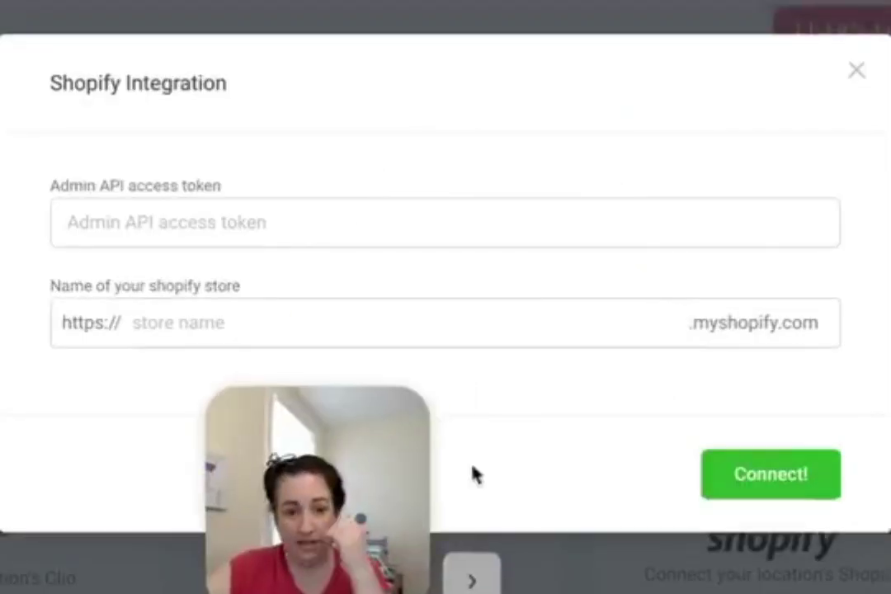